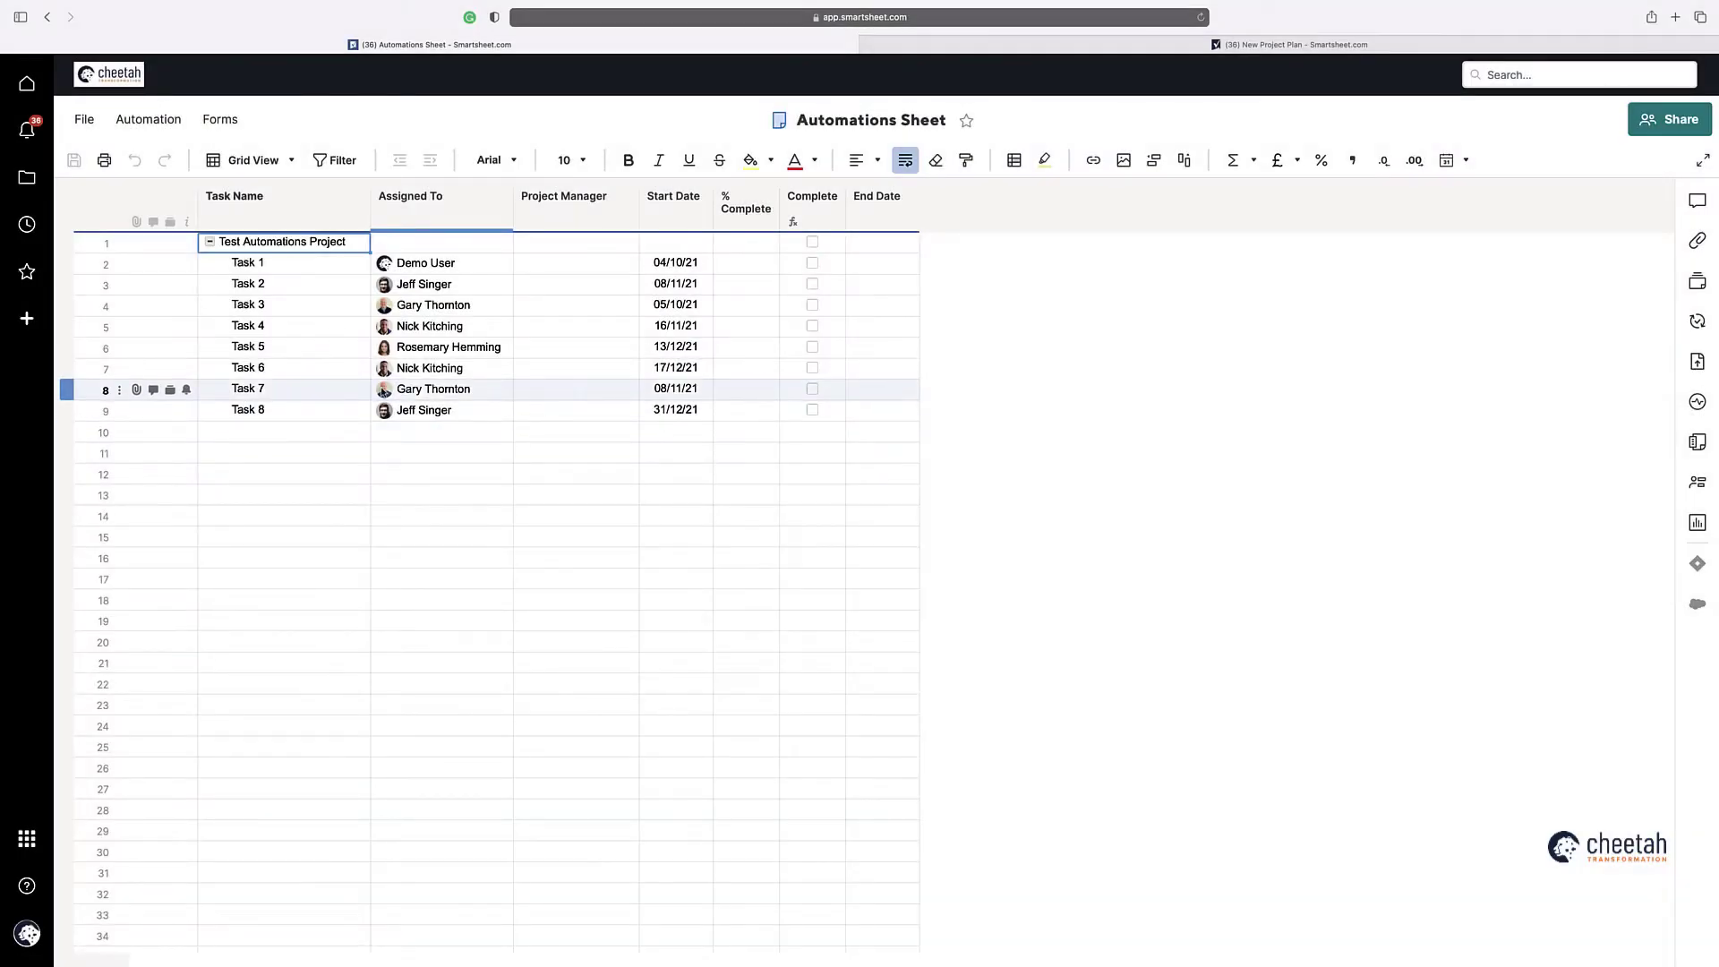
Start a new Untitled Workflow from the Automation menu.
click(165, 125)
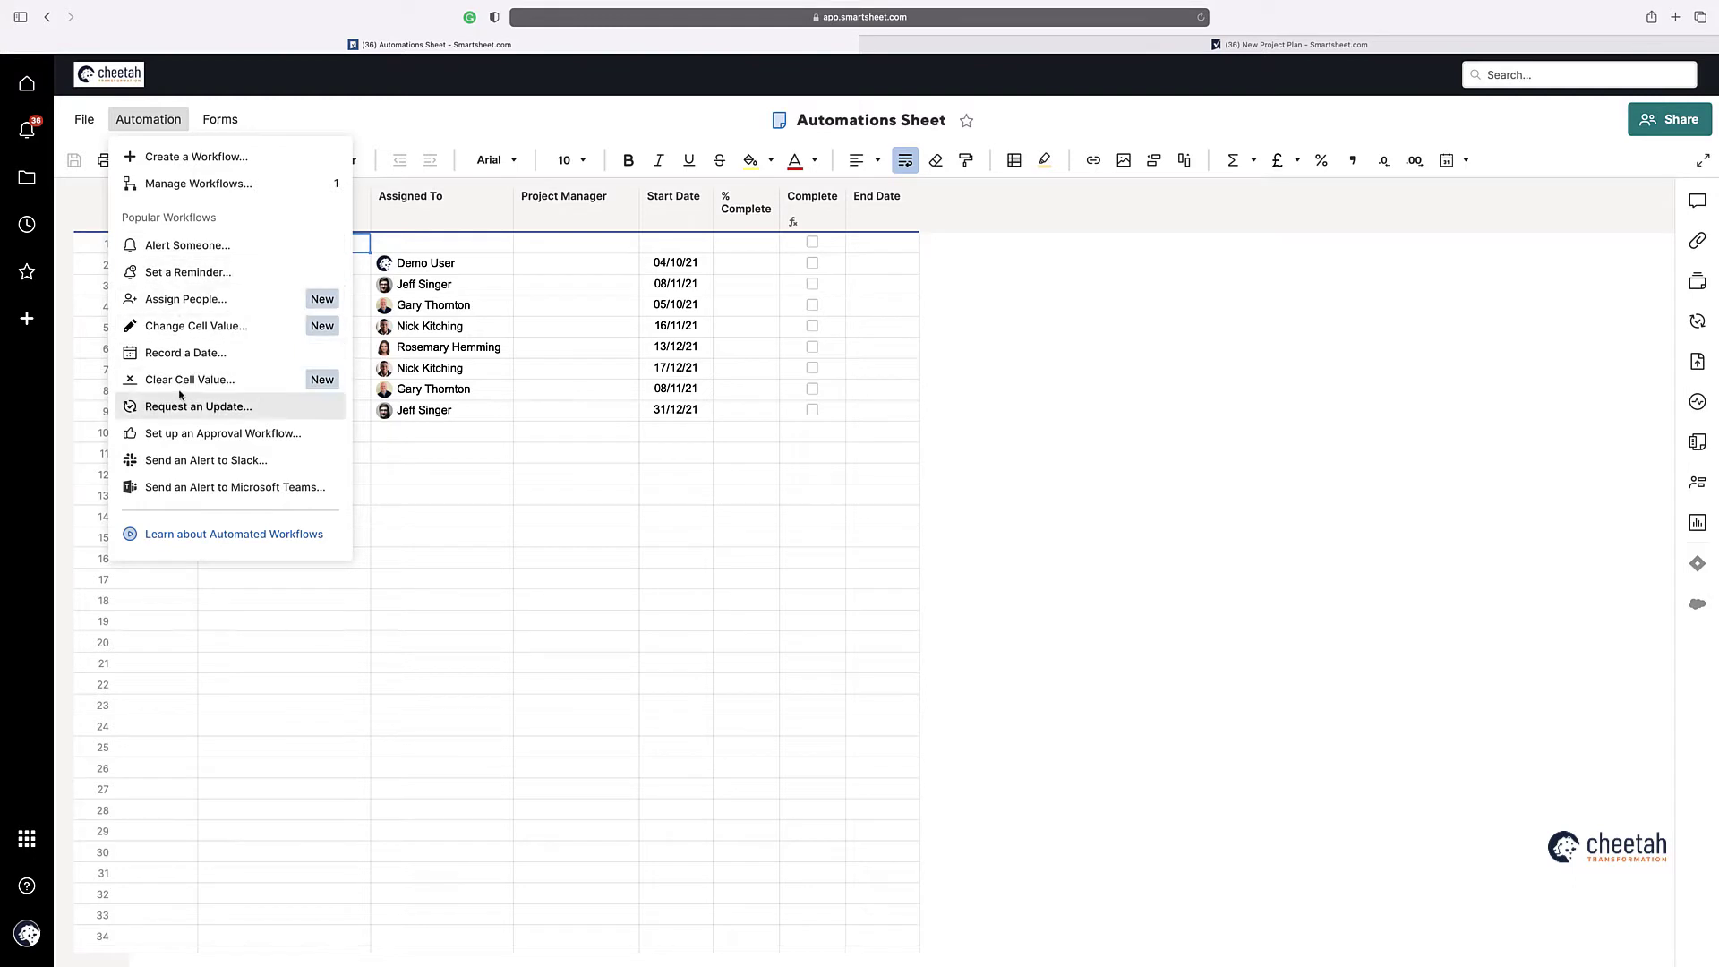
click(200, 162)
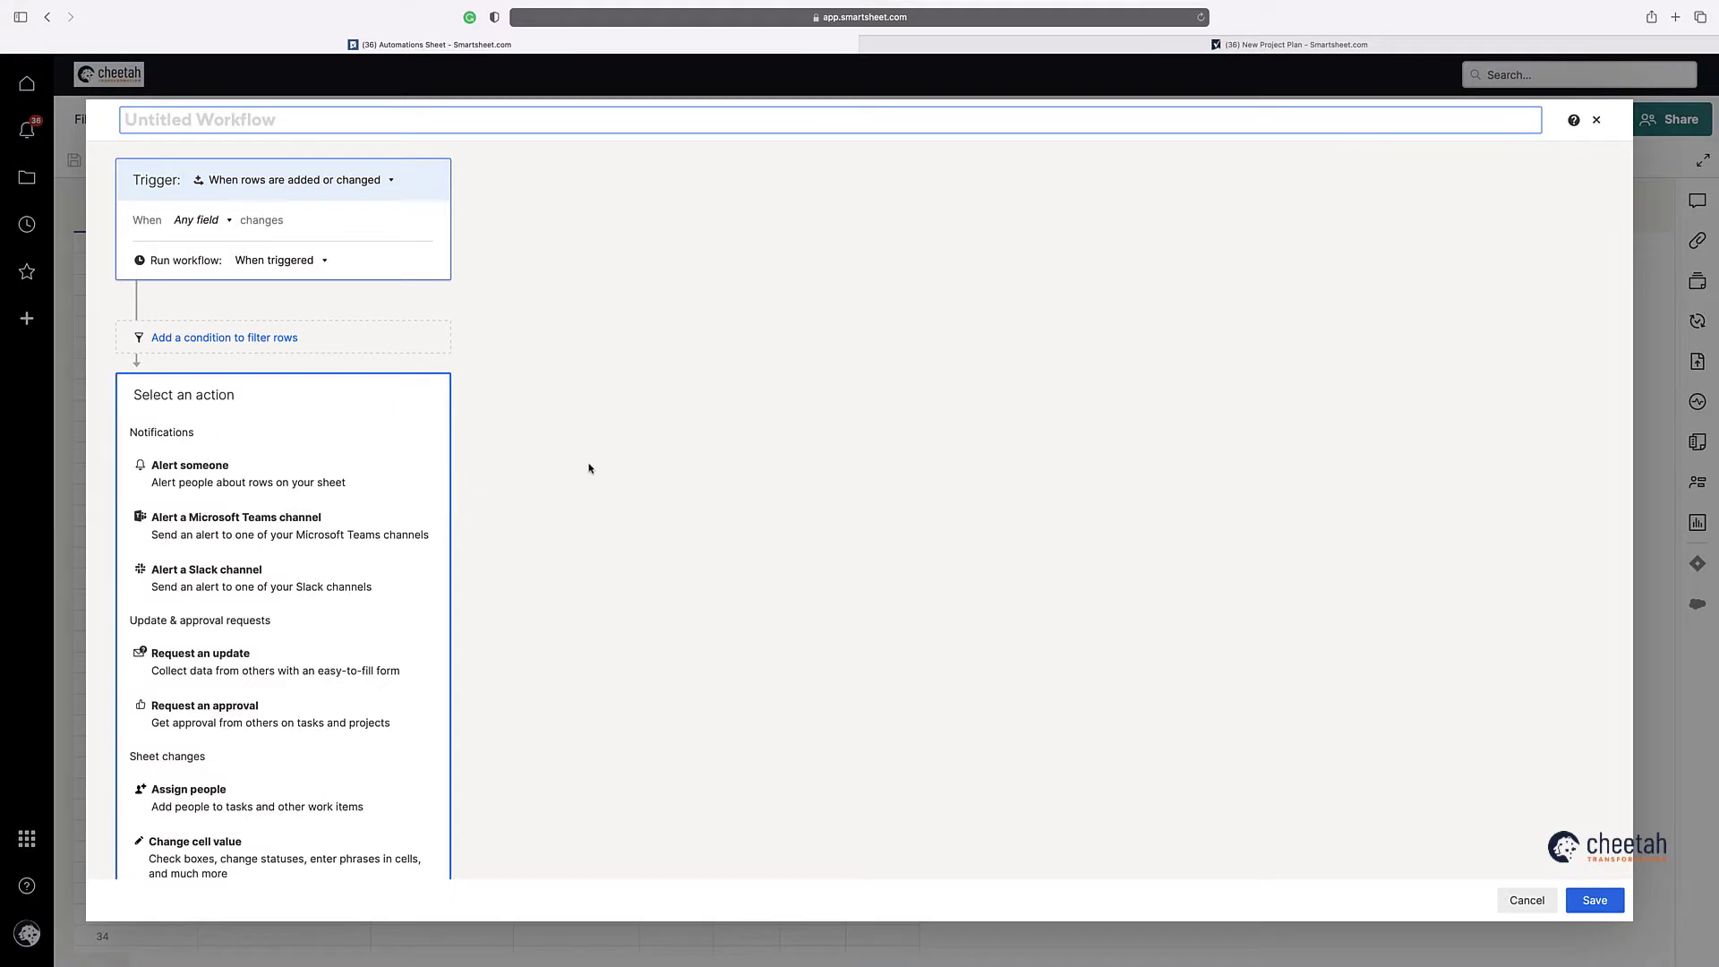
Add a row-filter condition to the draft workflow and an action slot on its Otherwise branch.
click(214, 338)
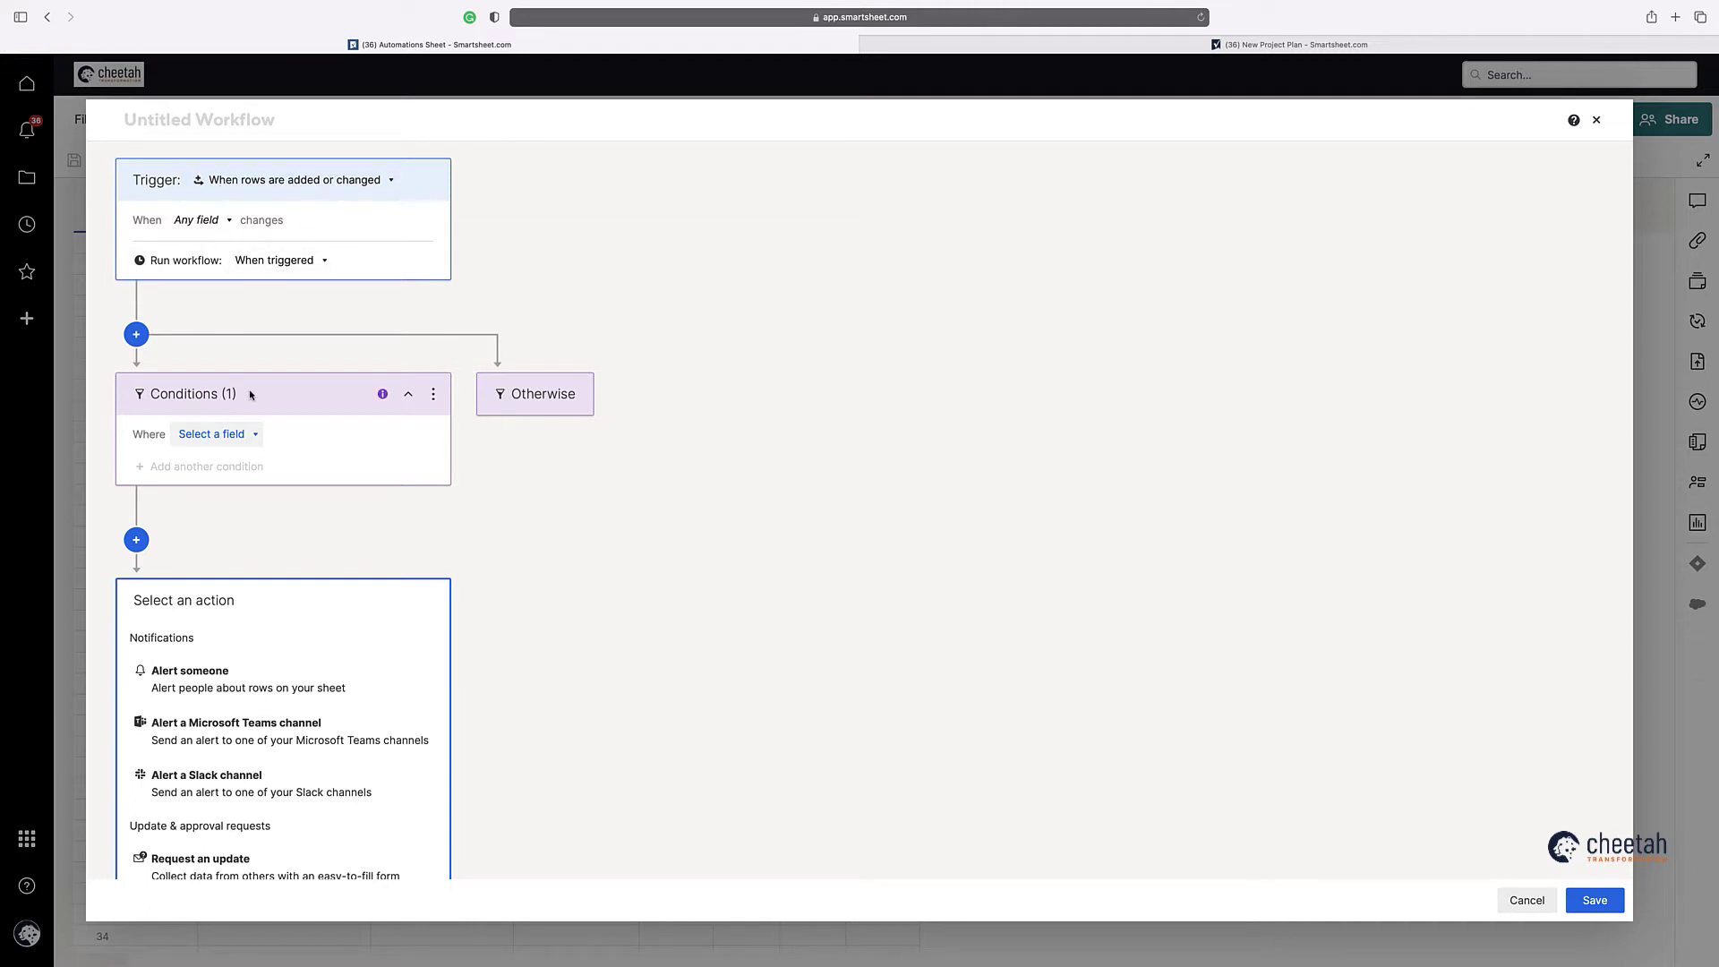
scroll(586, 593, down, 3)
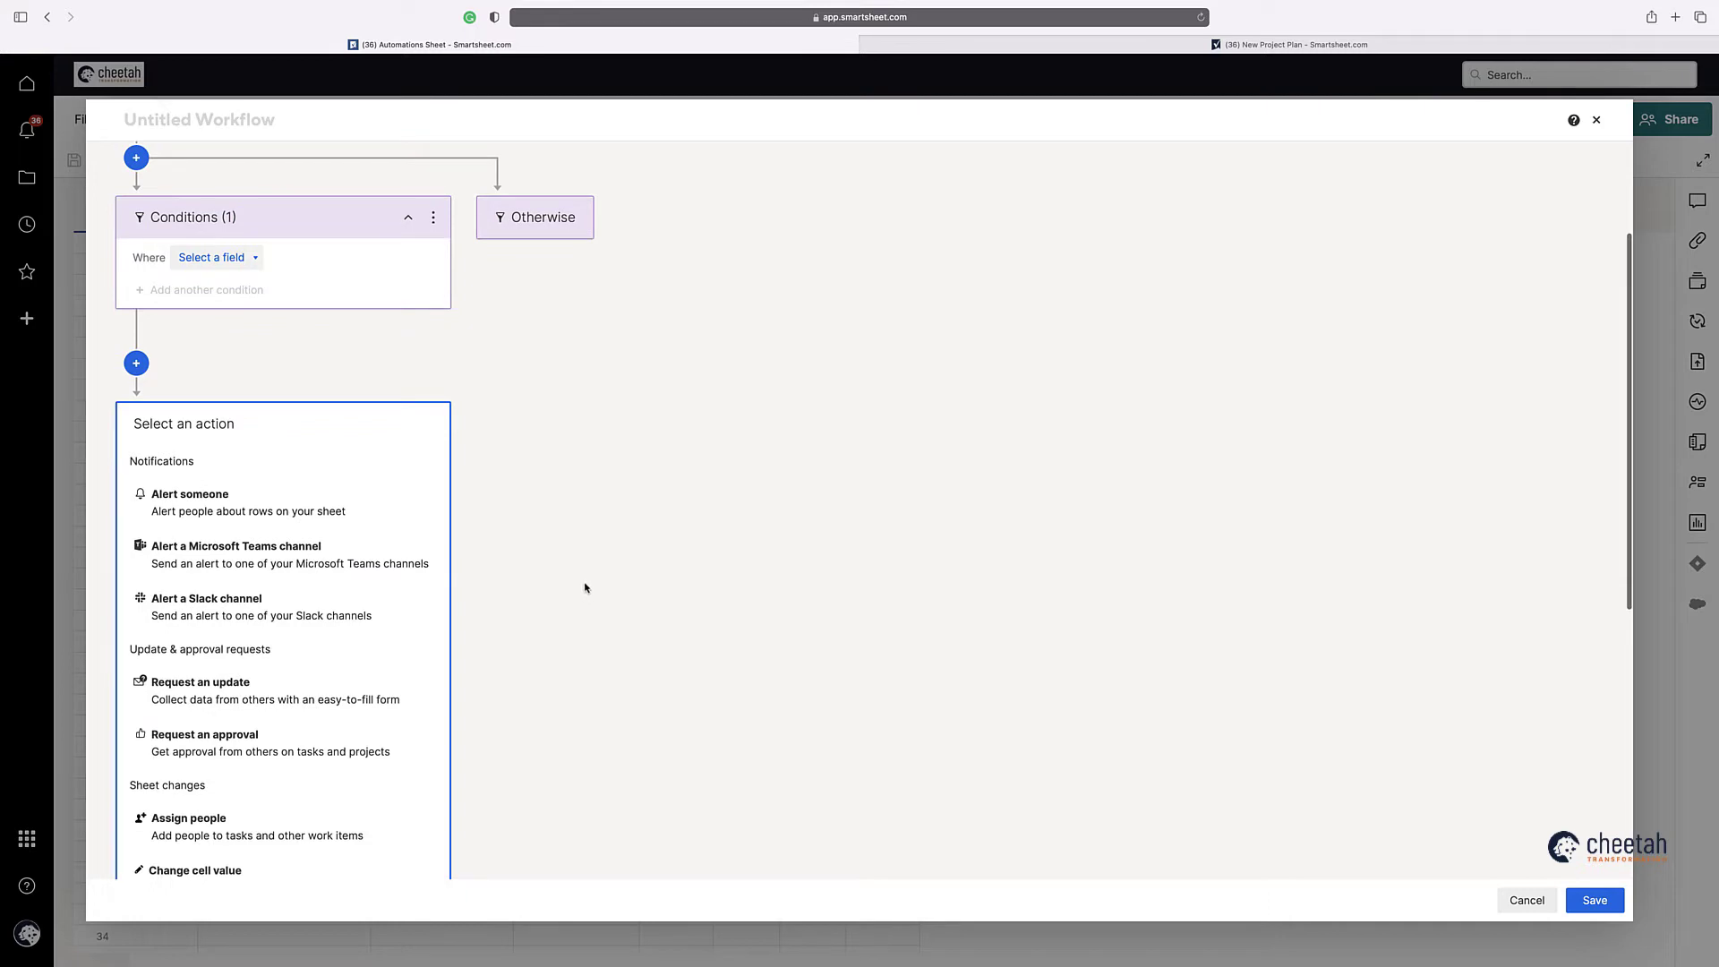
scroll(340, 617, down, 3)
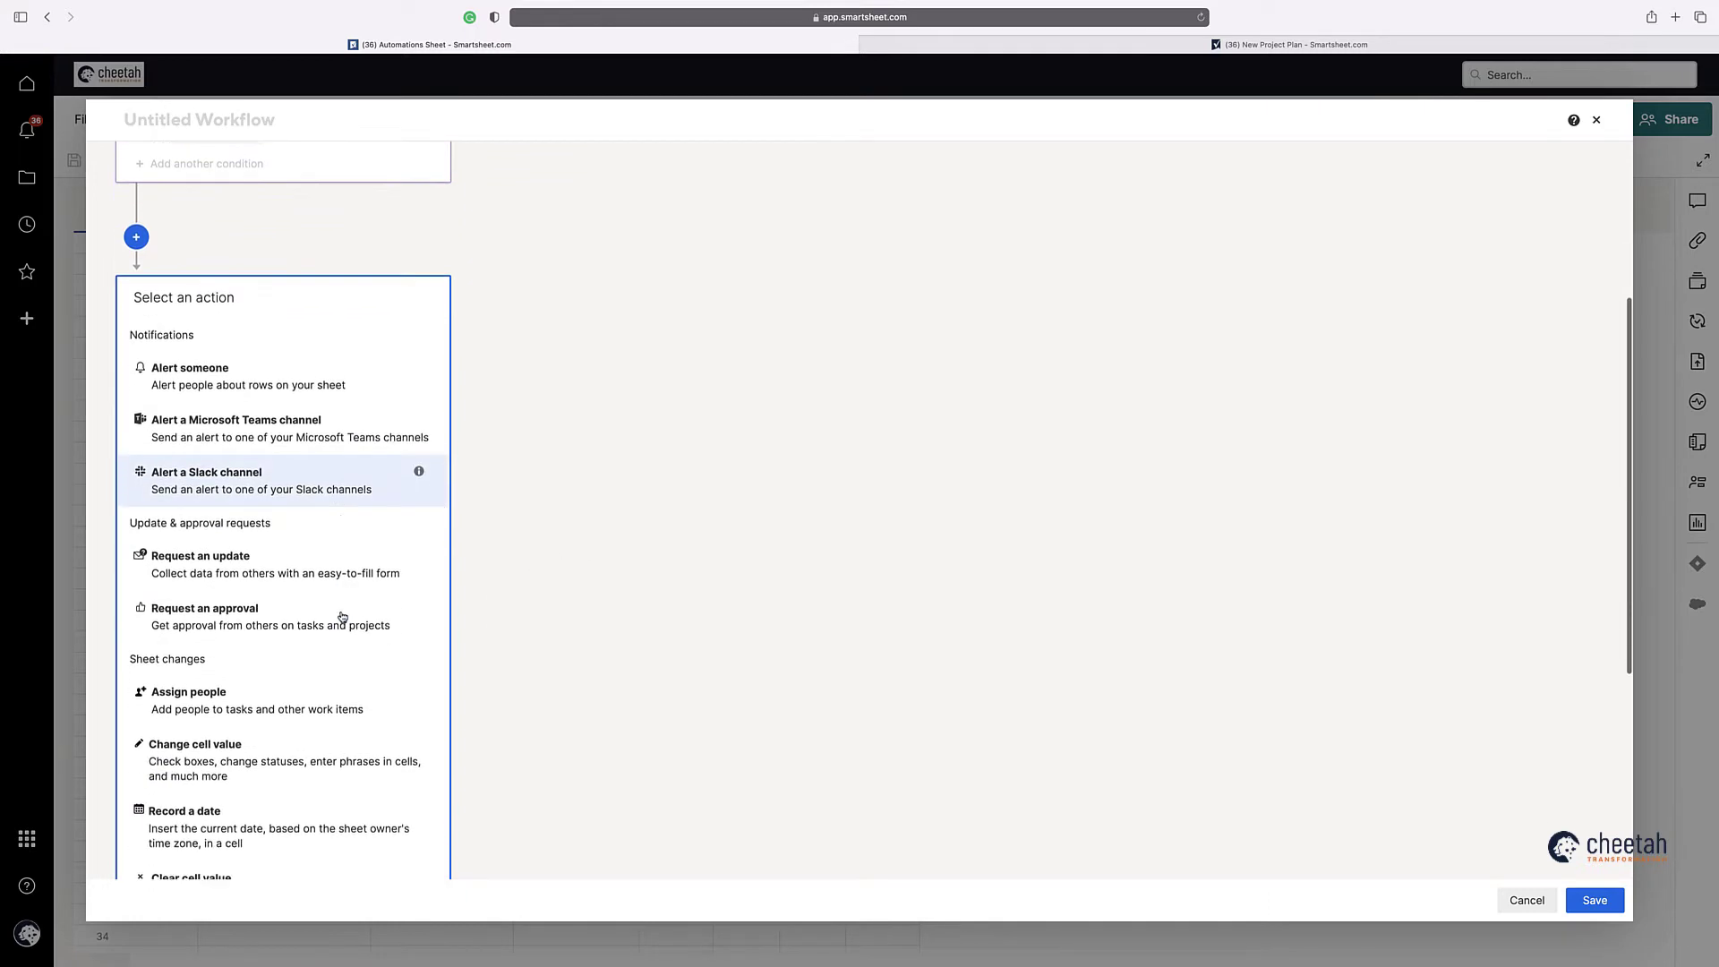
scroll(802, 618, up, 6)
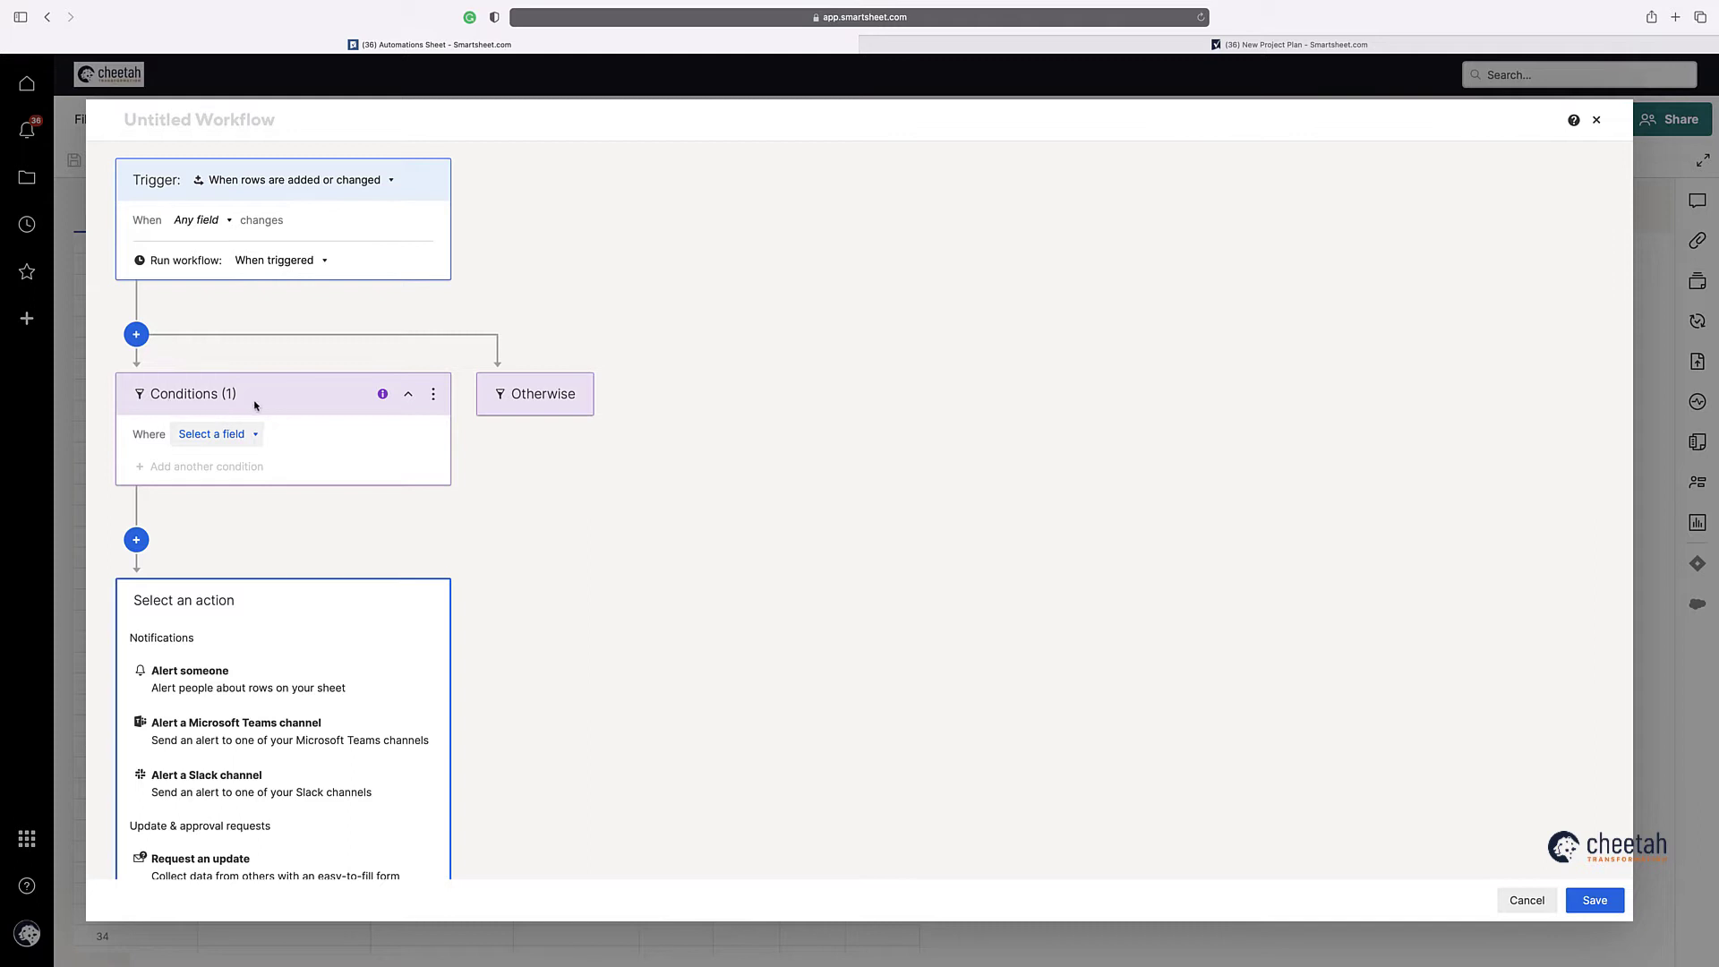
click(541, 408)
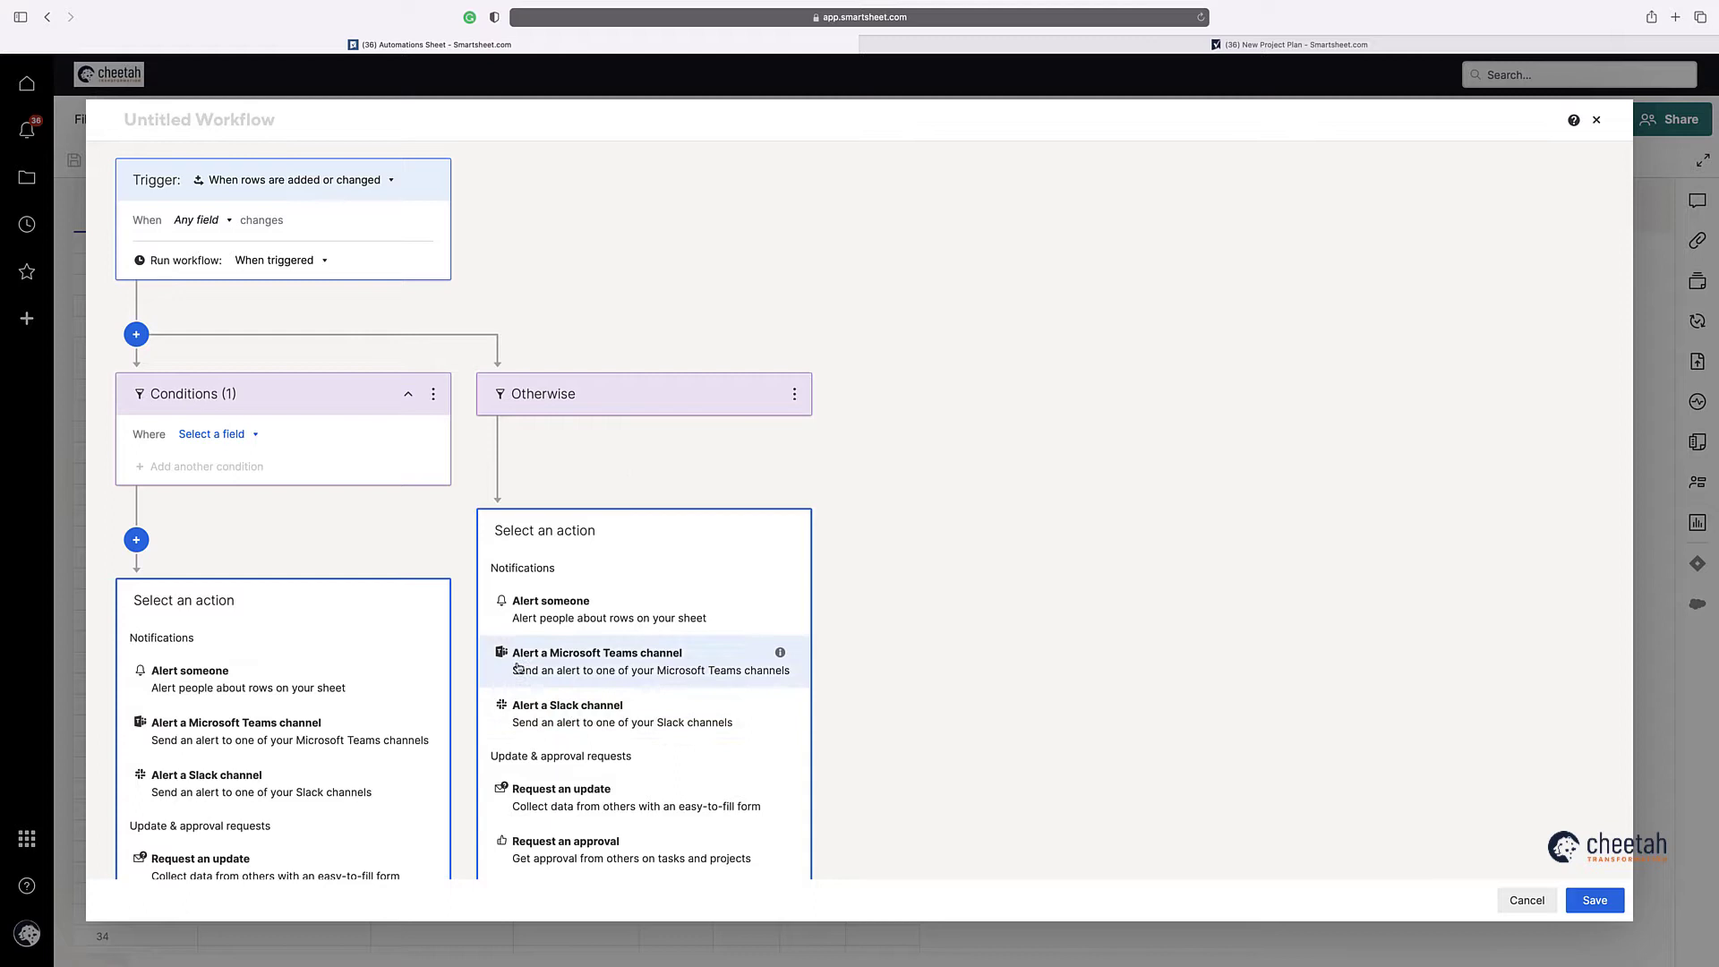
Discard the draft workflow, view the preset workflows, and switch to the New Project Plan sheet.
click(1508, 896)
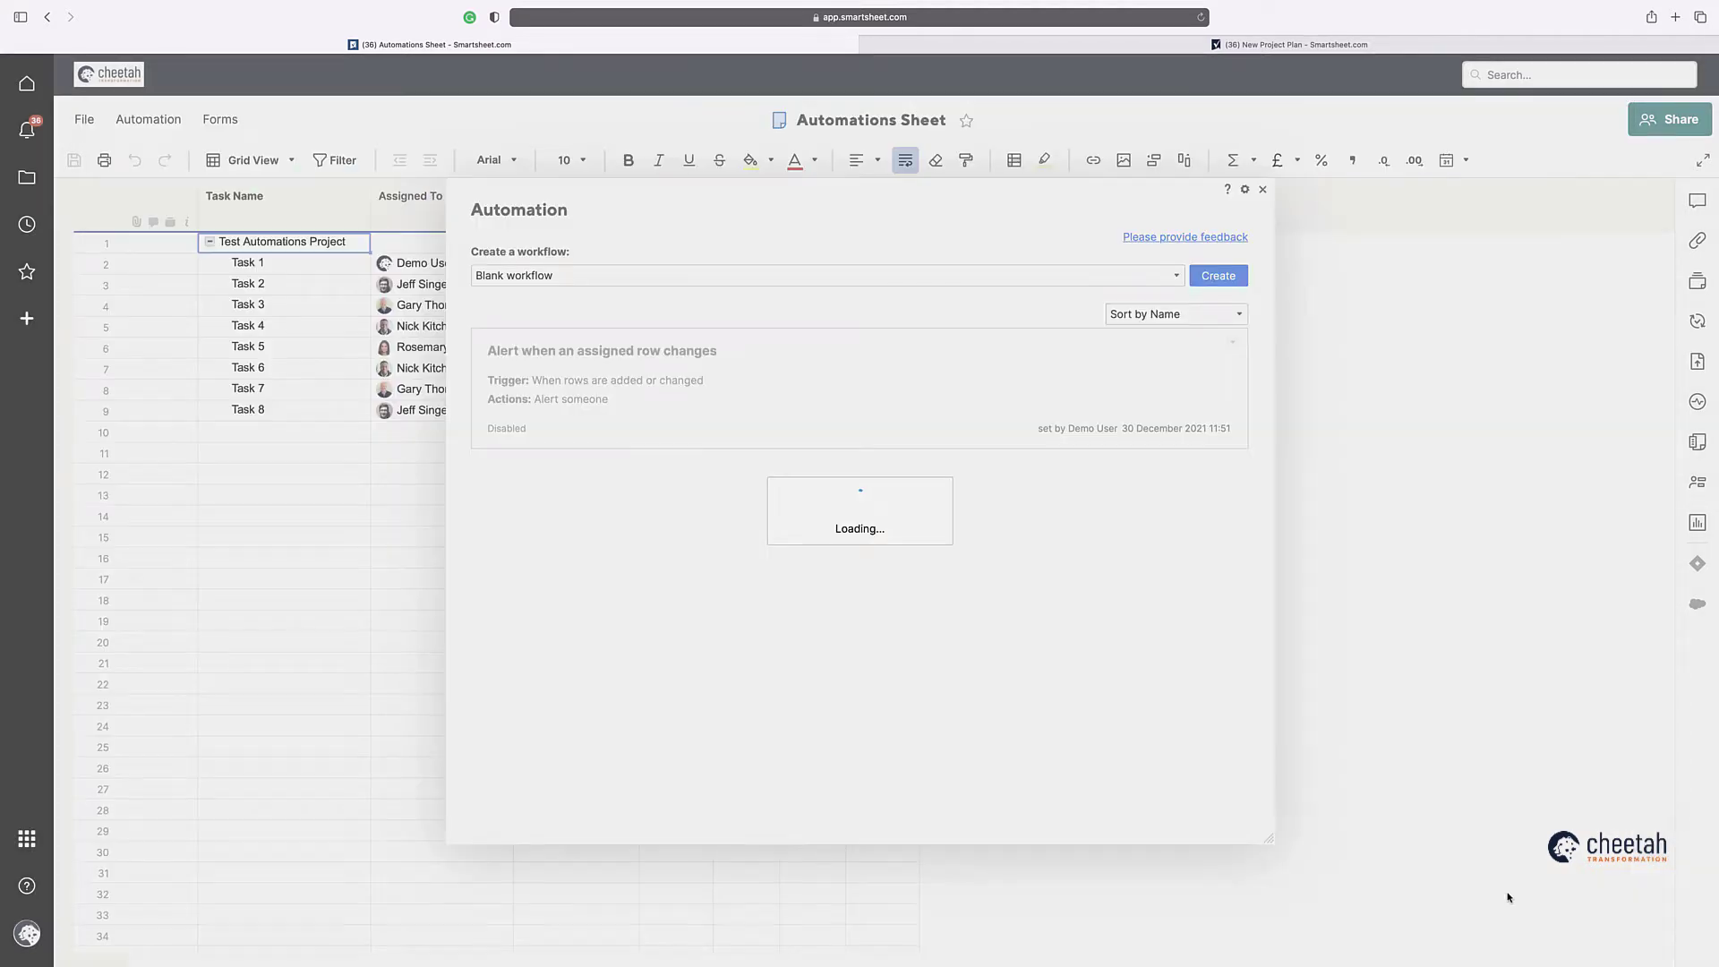
click(555, 278)
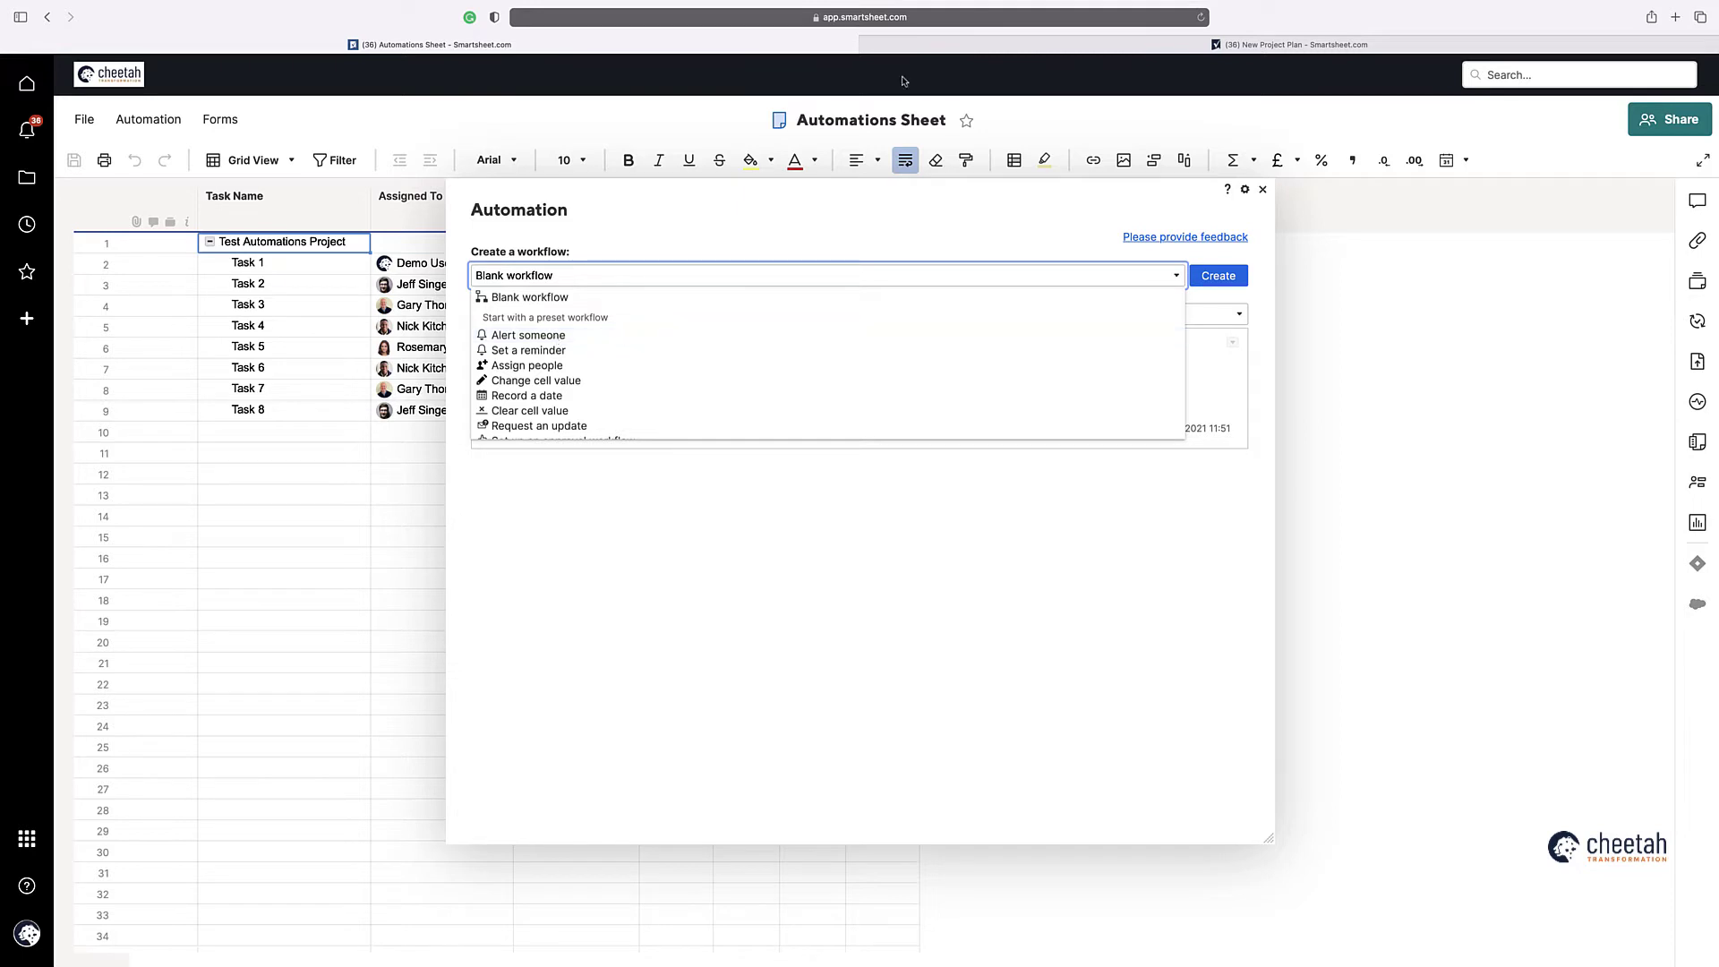
key(ctrl+Tab)
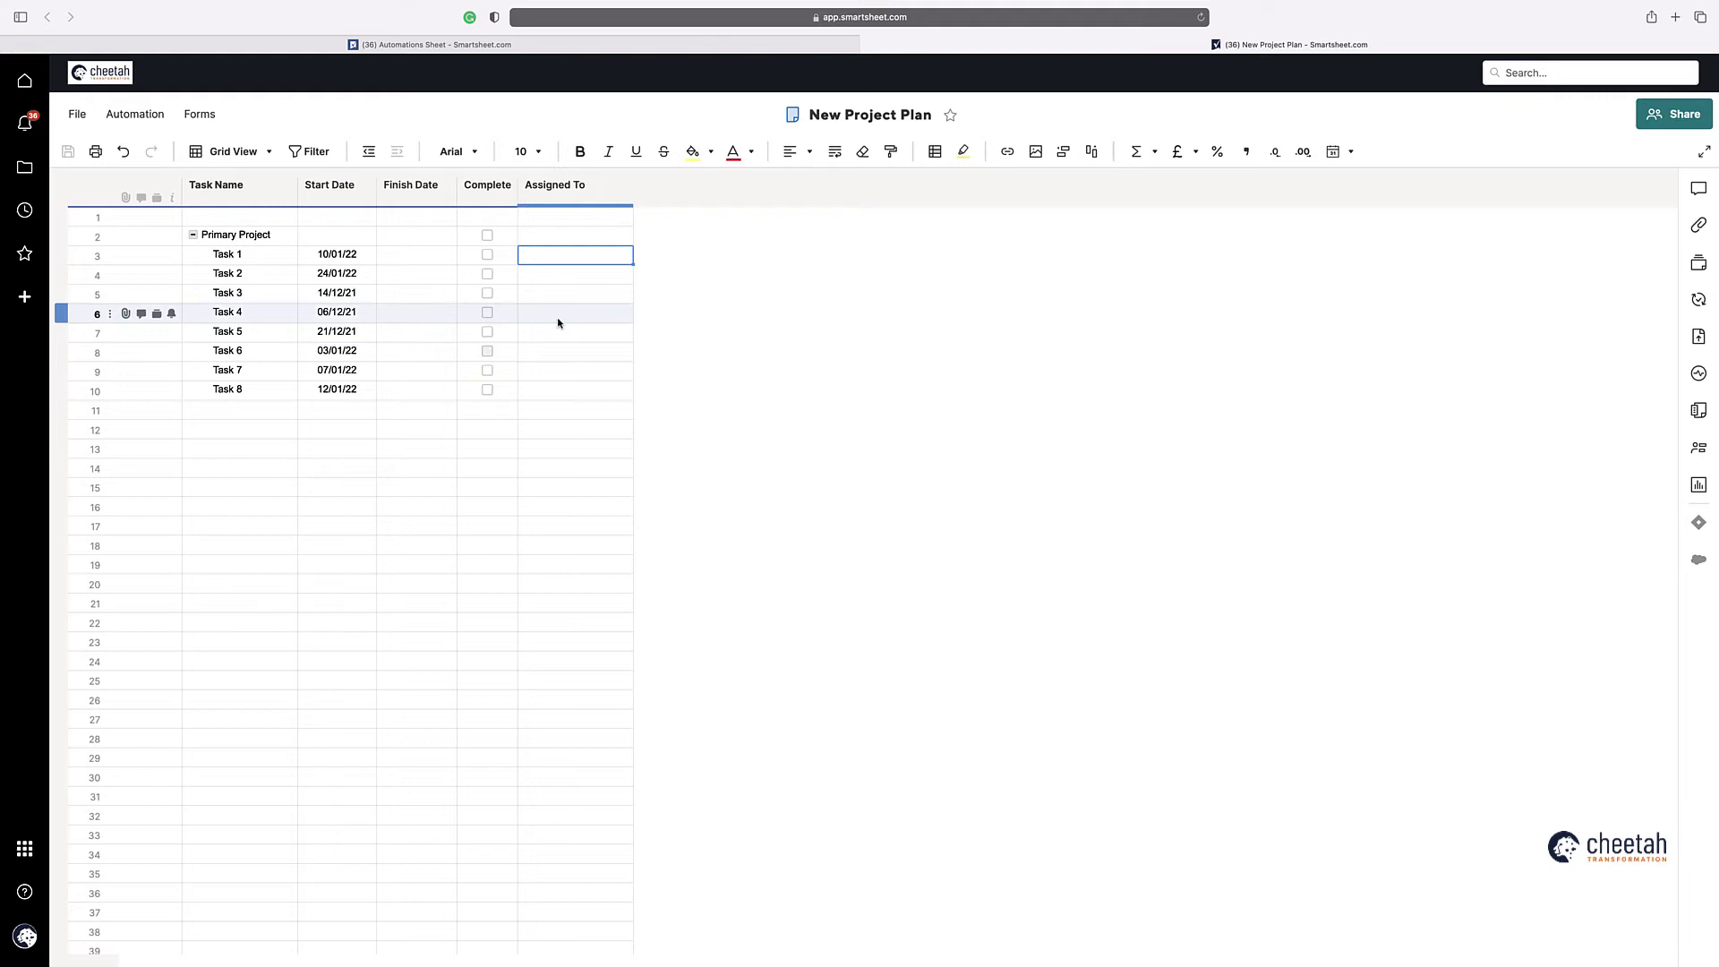
Change the Assigned To column's type to Contact List.
click(569, 194)
double_click(569, 195)
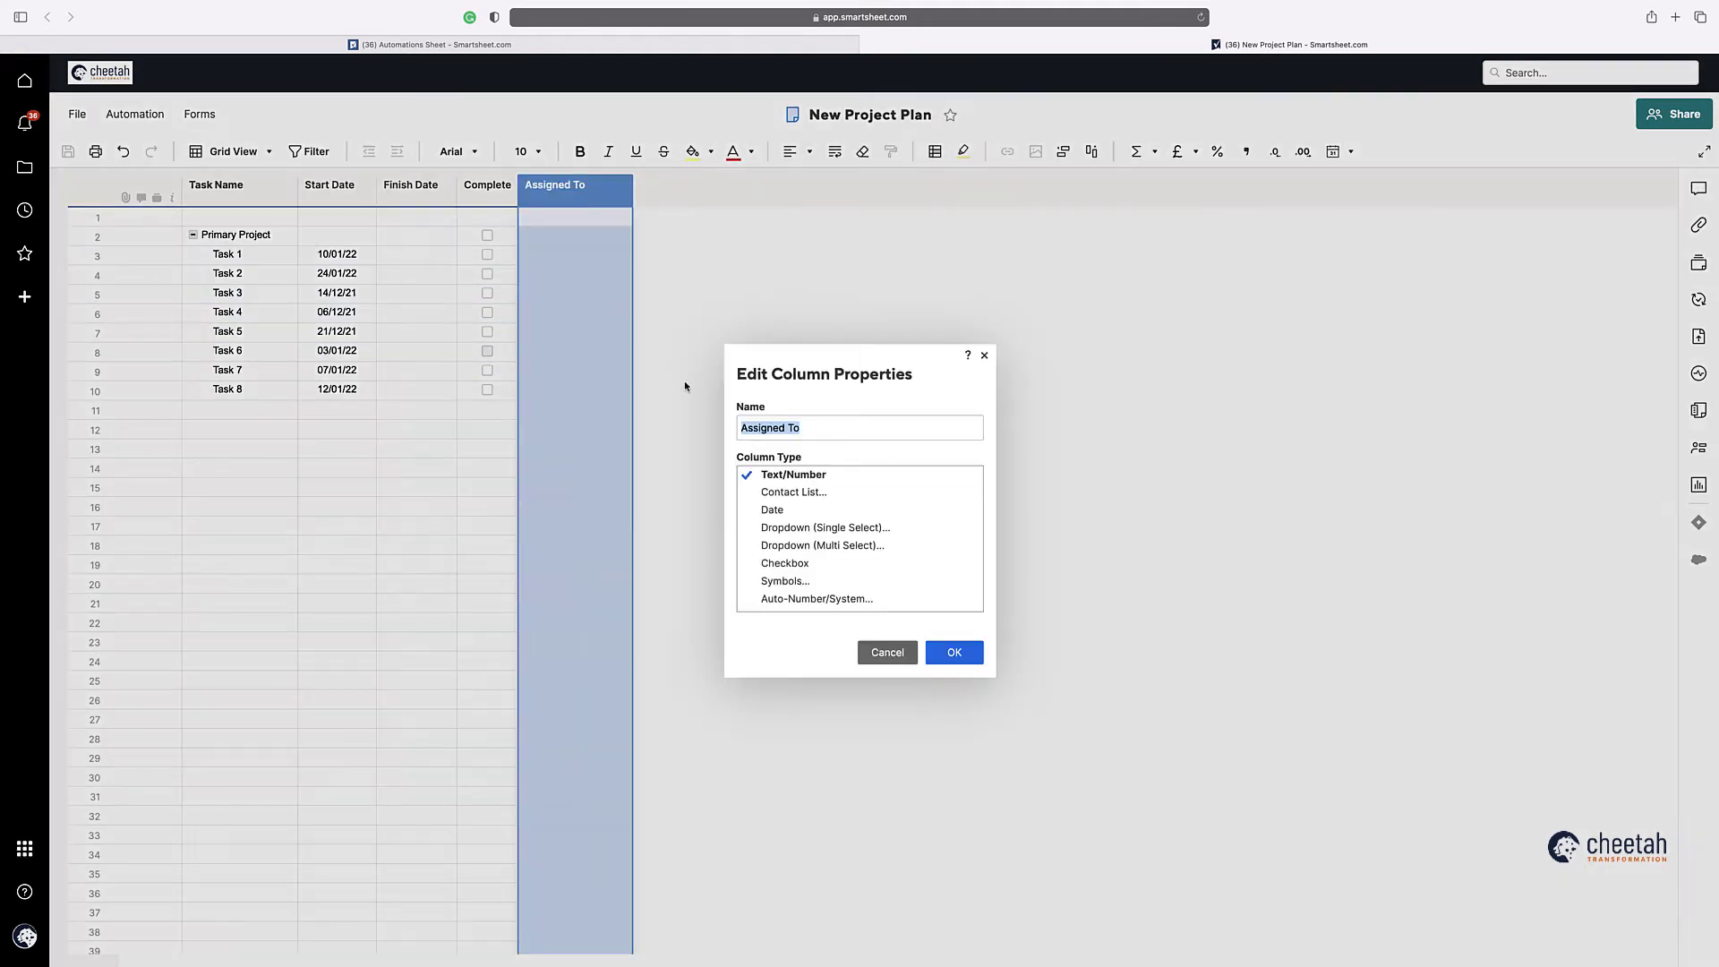
click(801, 491)
click(1225, 653)
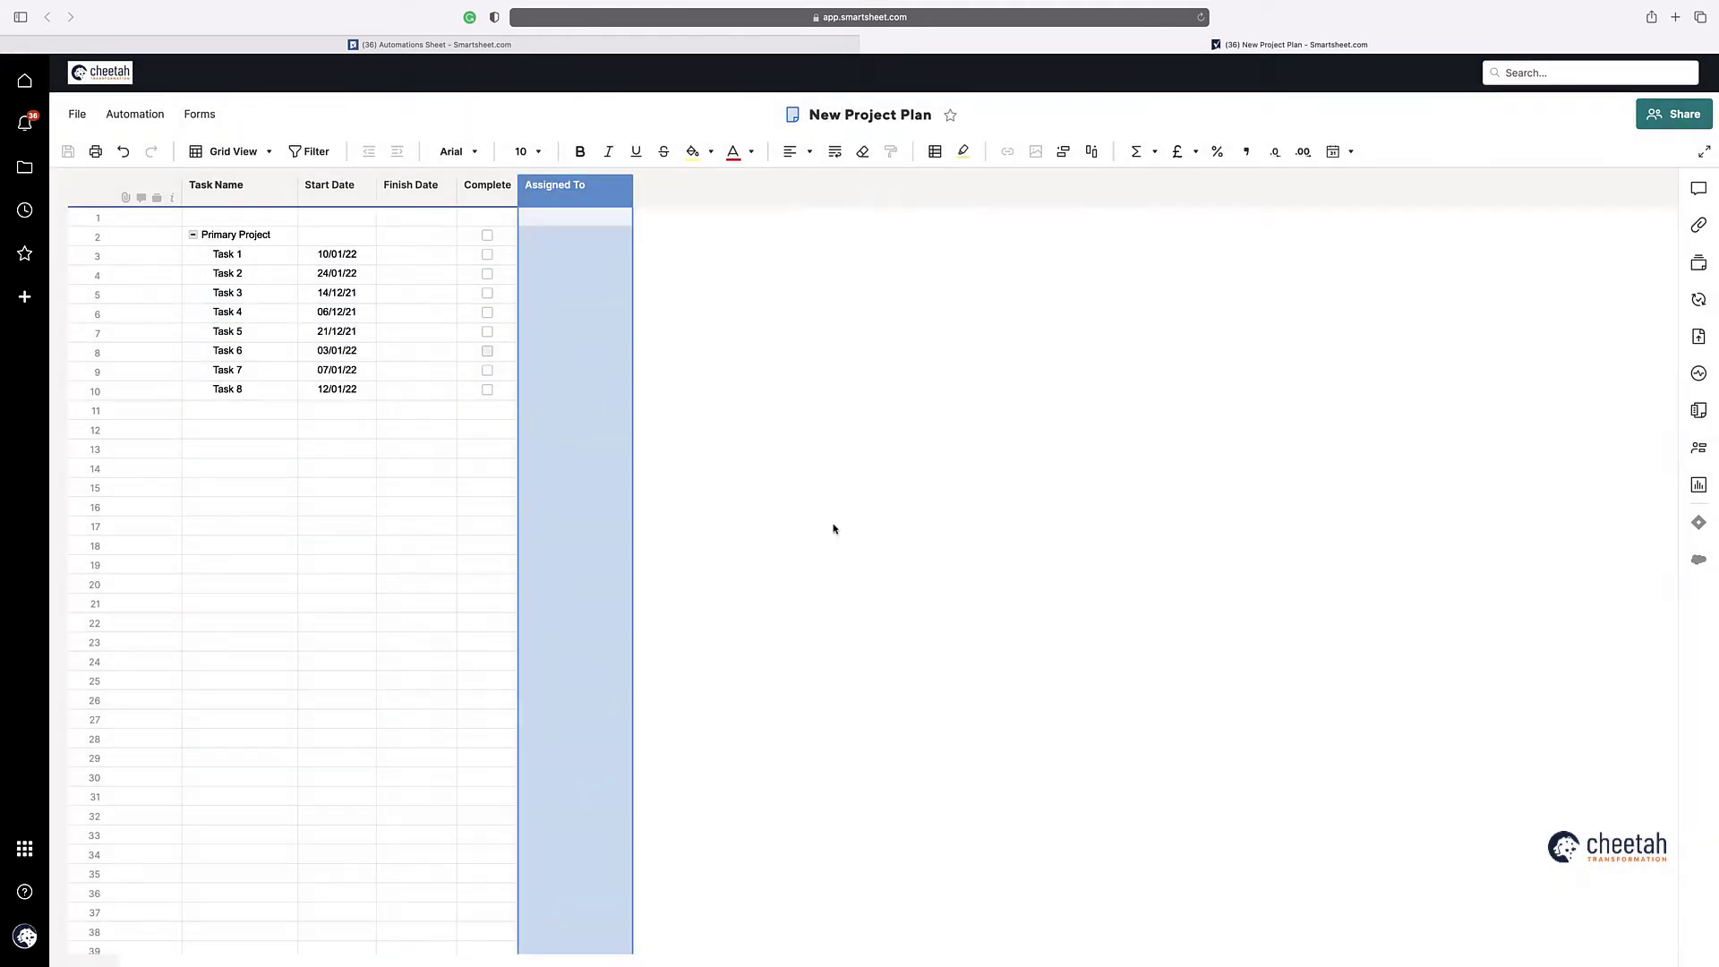
Assign a team member to Task 1 in its Assigned To cell.
click(572, 258)
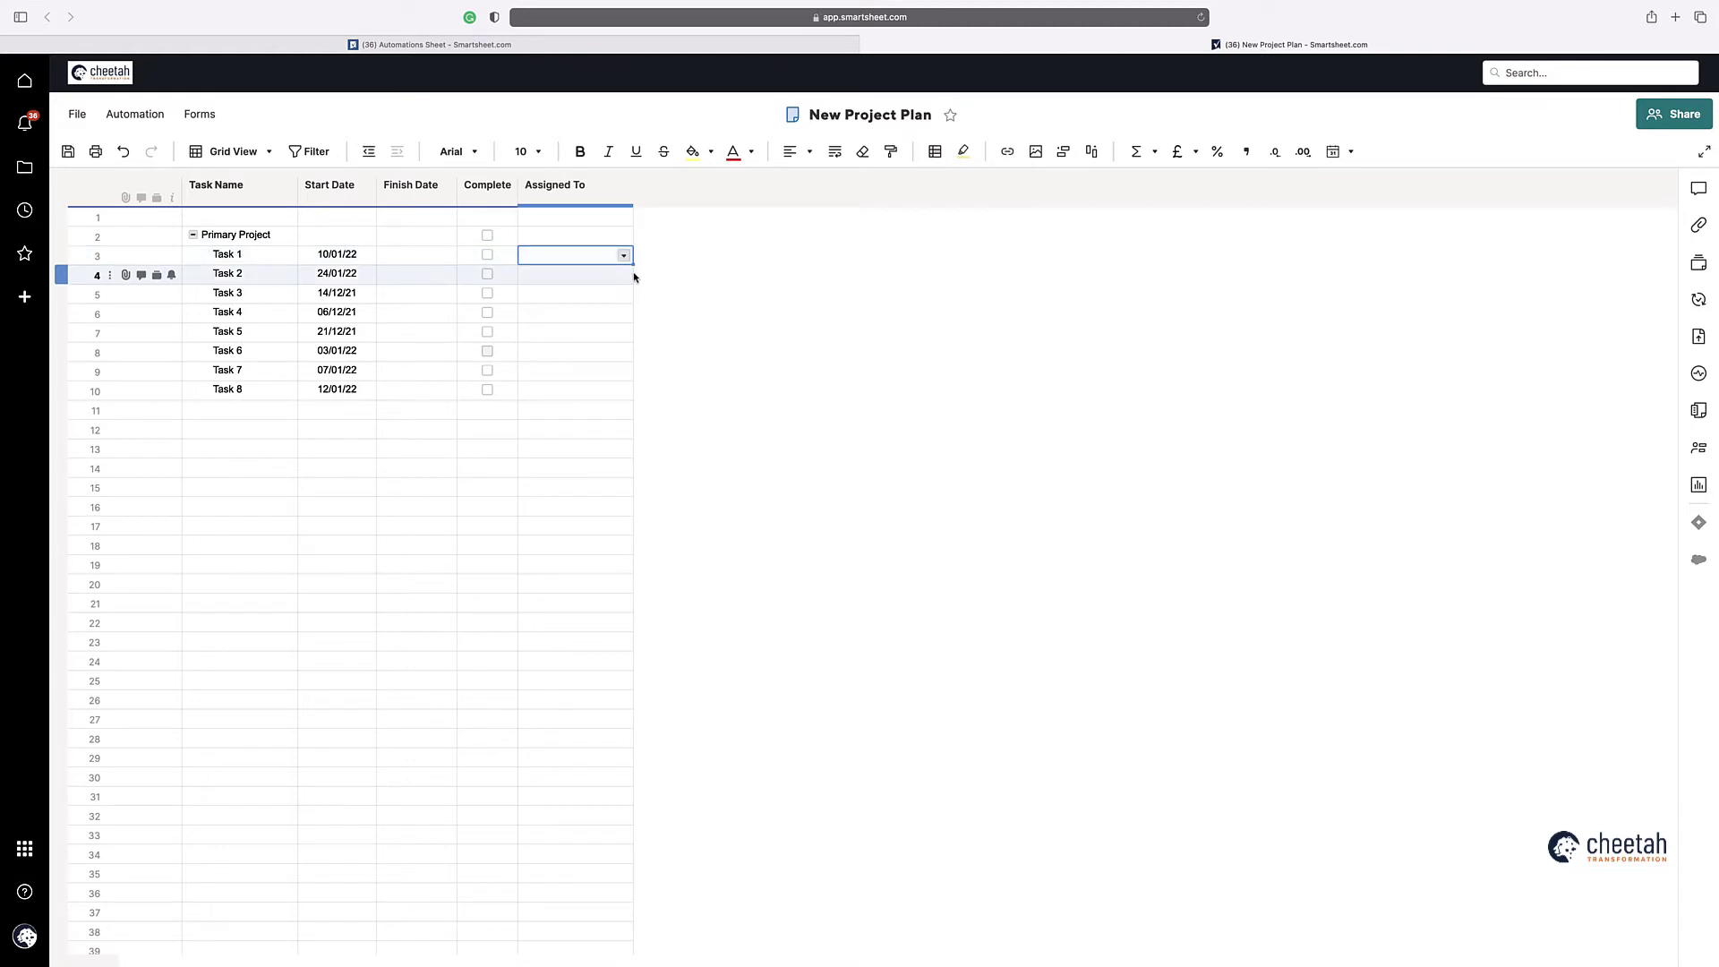
text(gary)
key(Return)
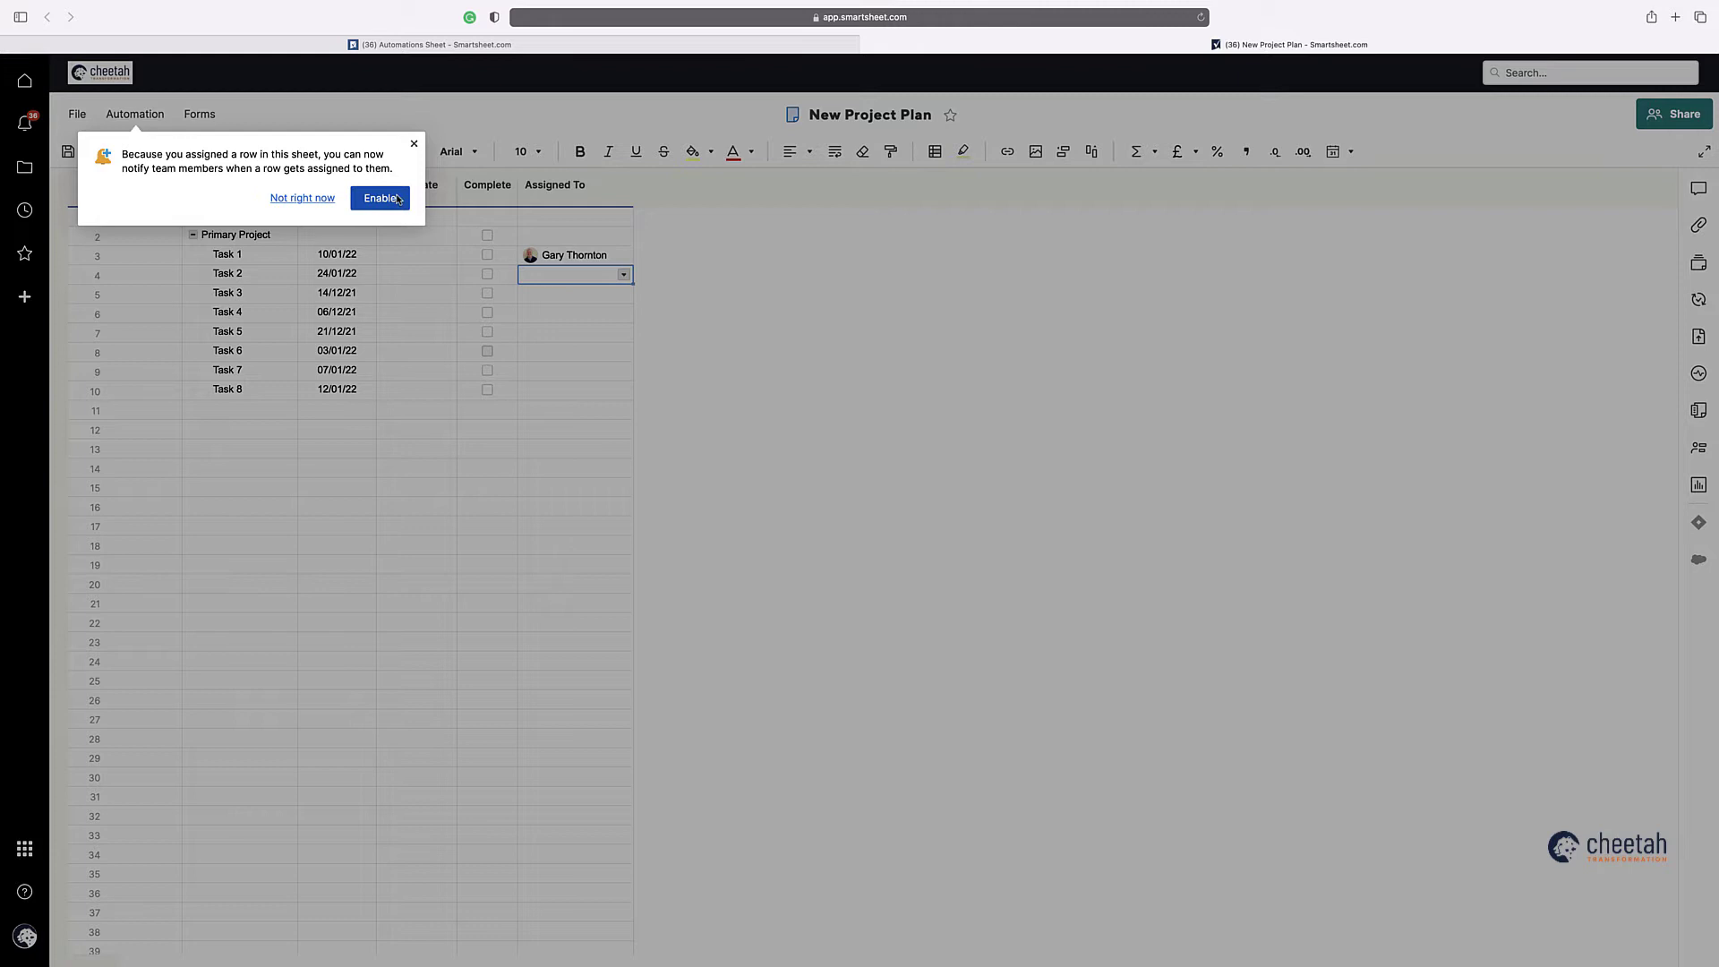
Dismiss the notify prompt, save the sheet, and enable the 'Alert when an assigned row changes' workflow.
click(301, 198)
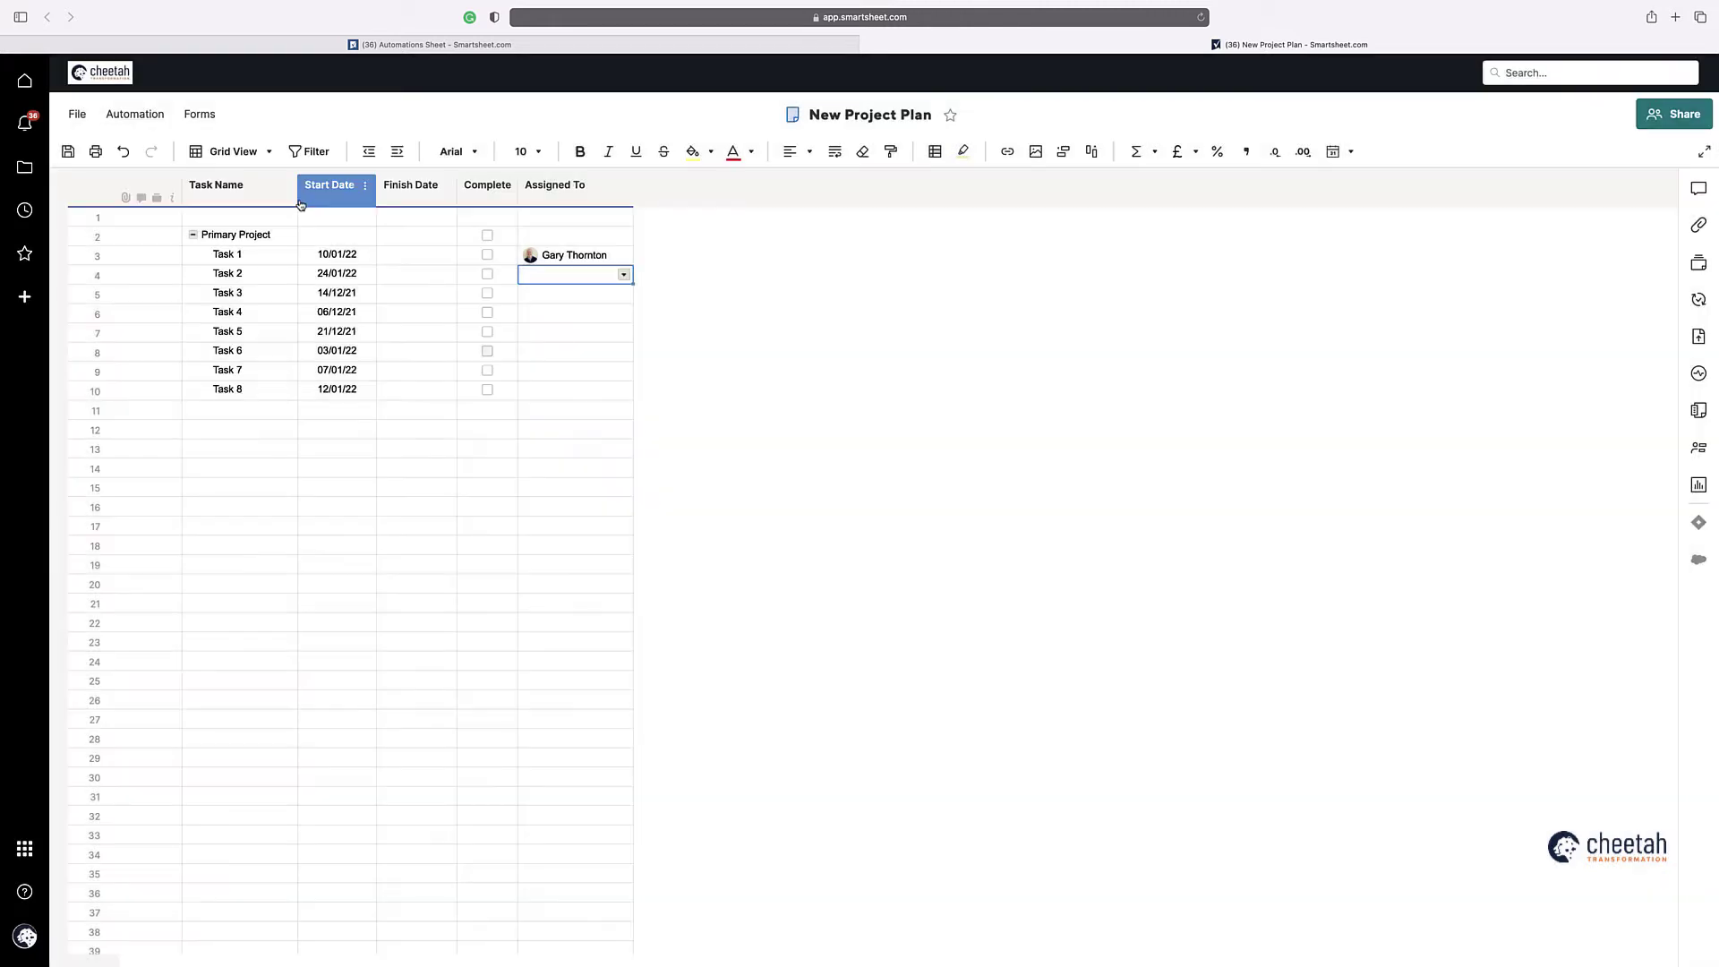
click(67, 151)
click(154, 117)
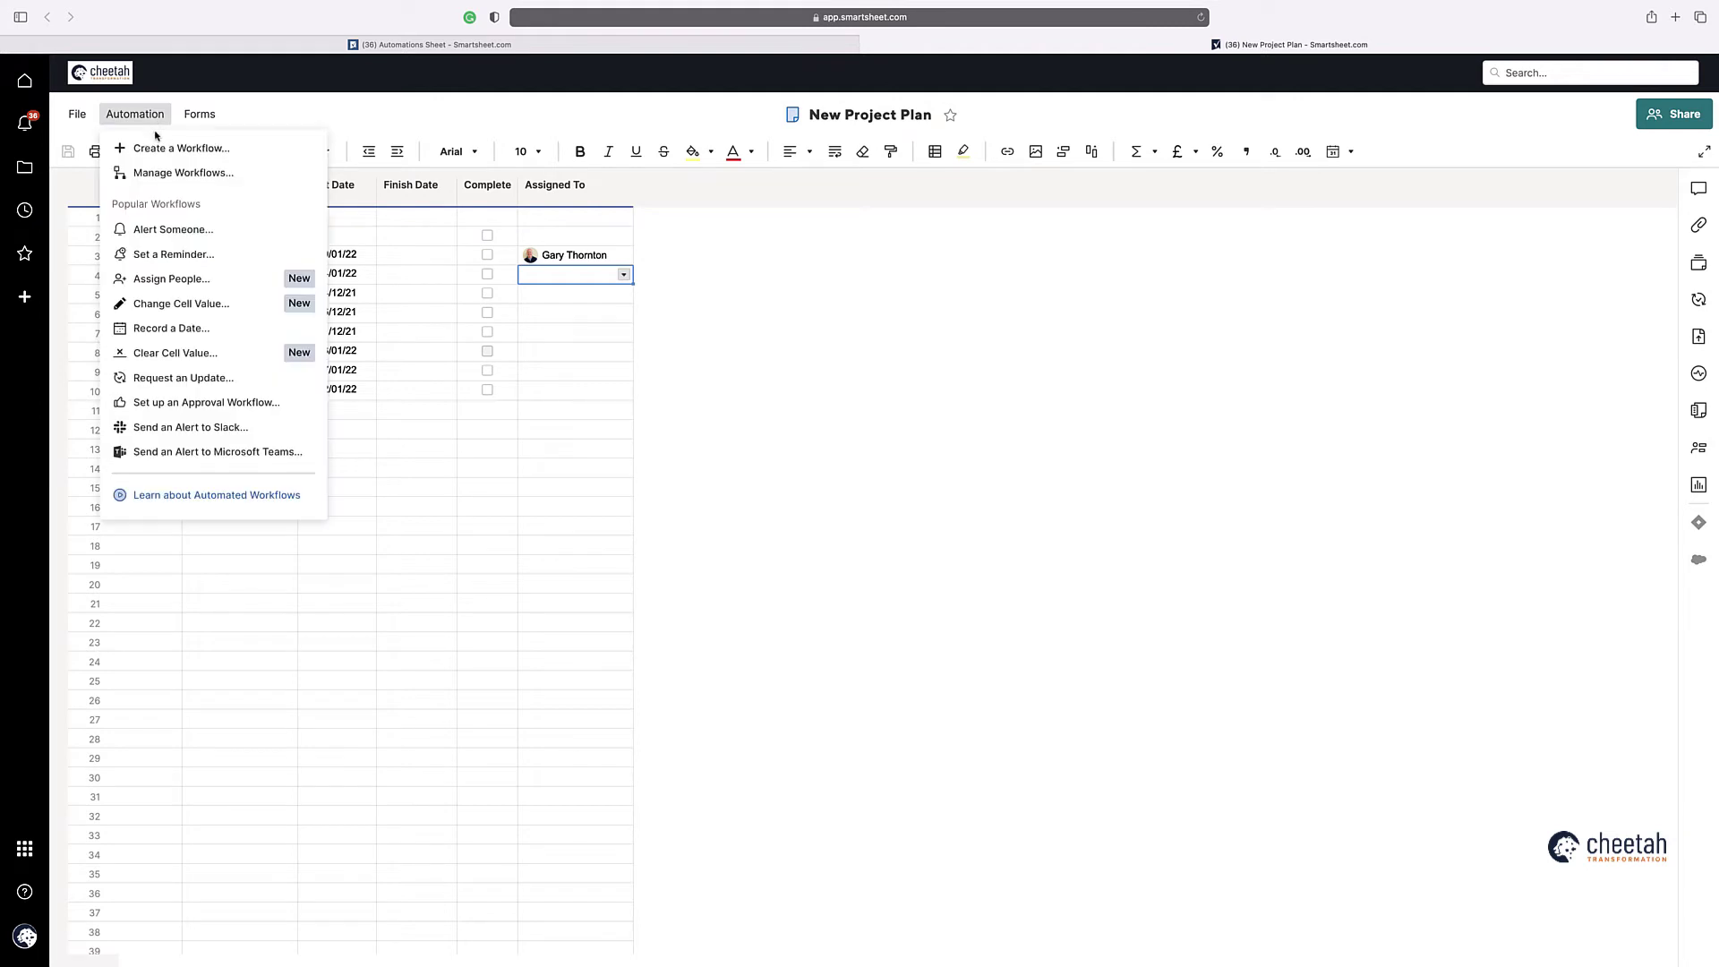
click(162, 174)
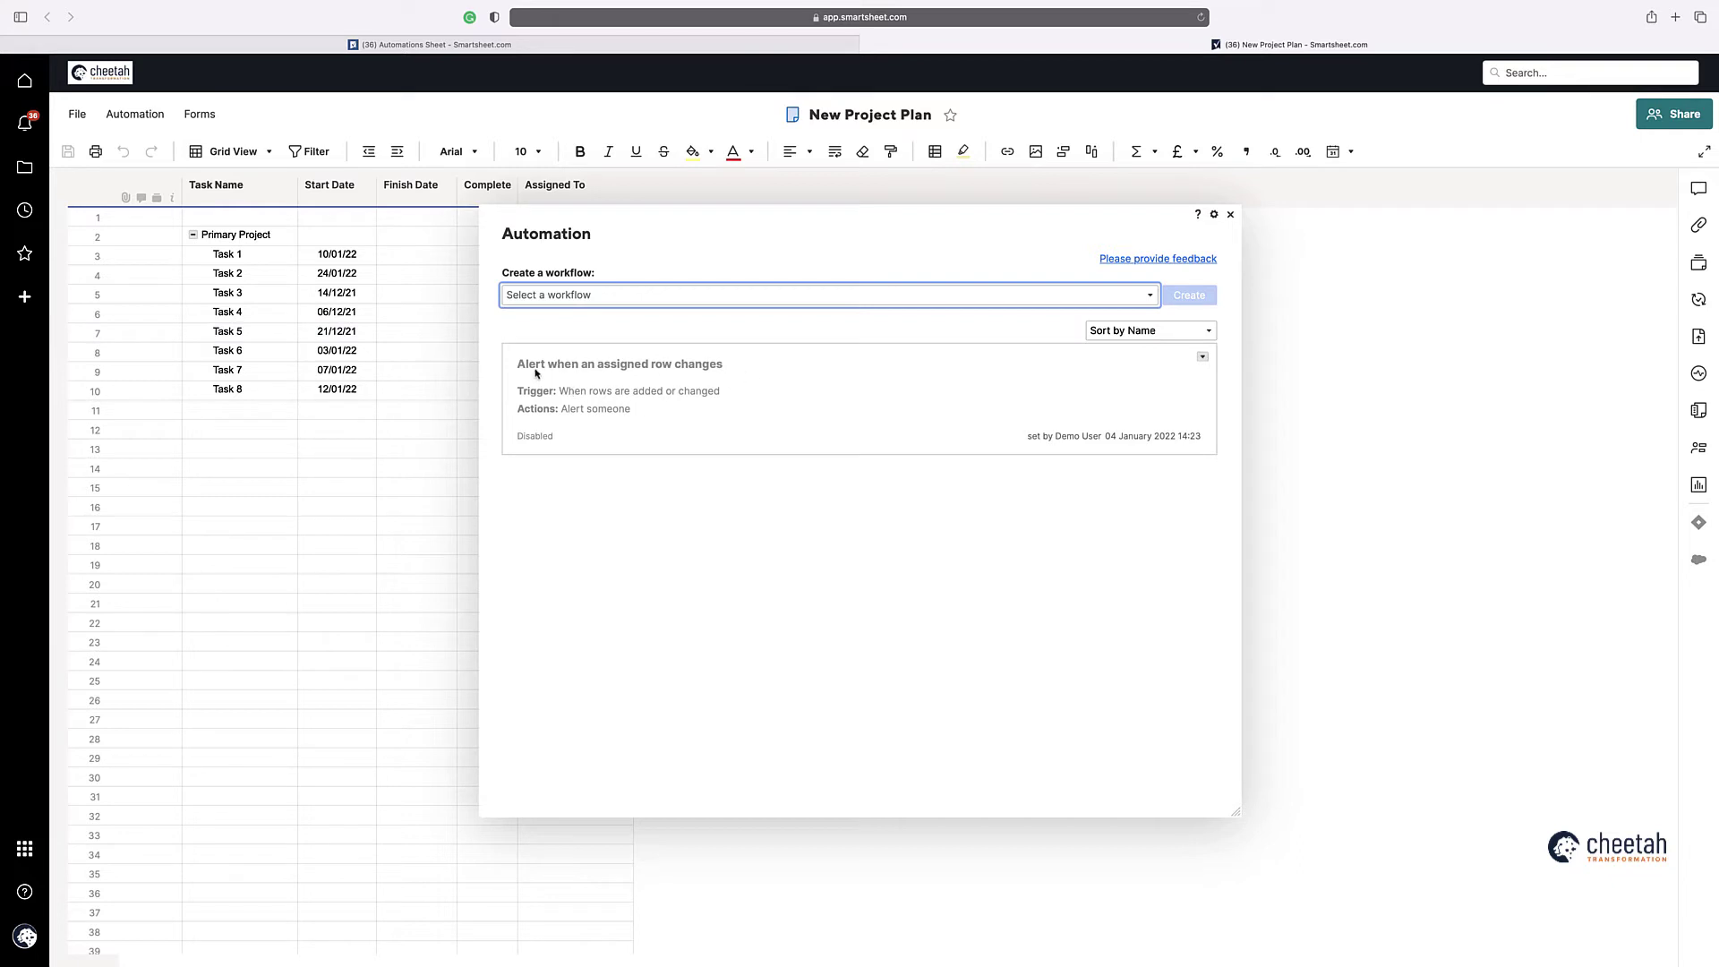
click(1203, 356)
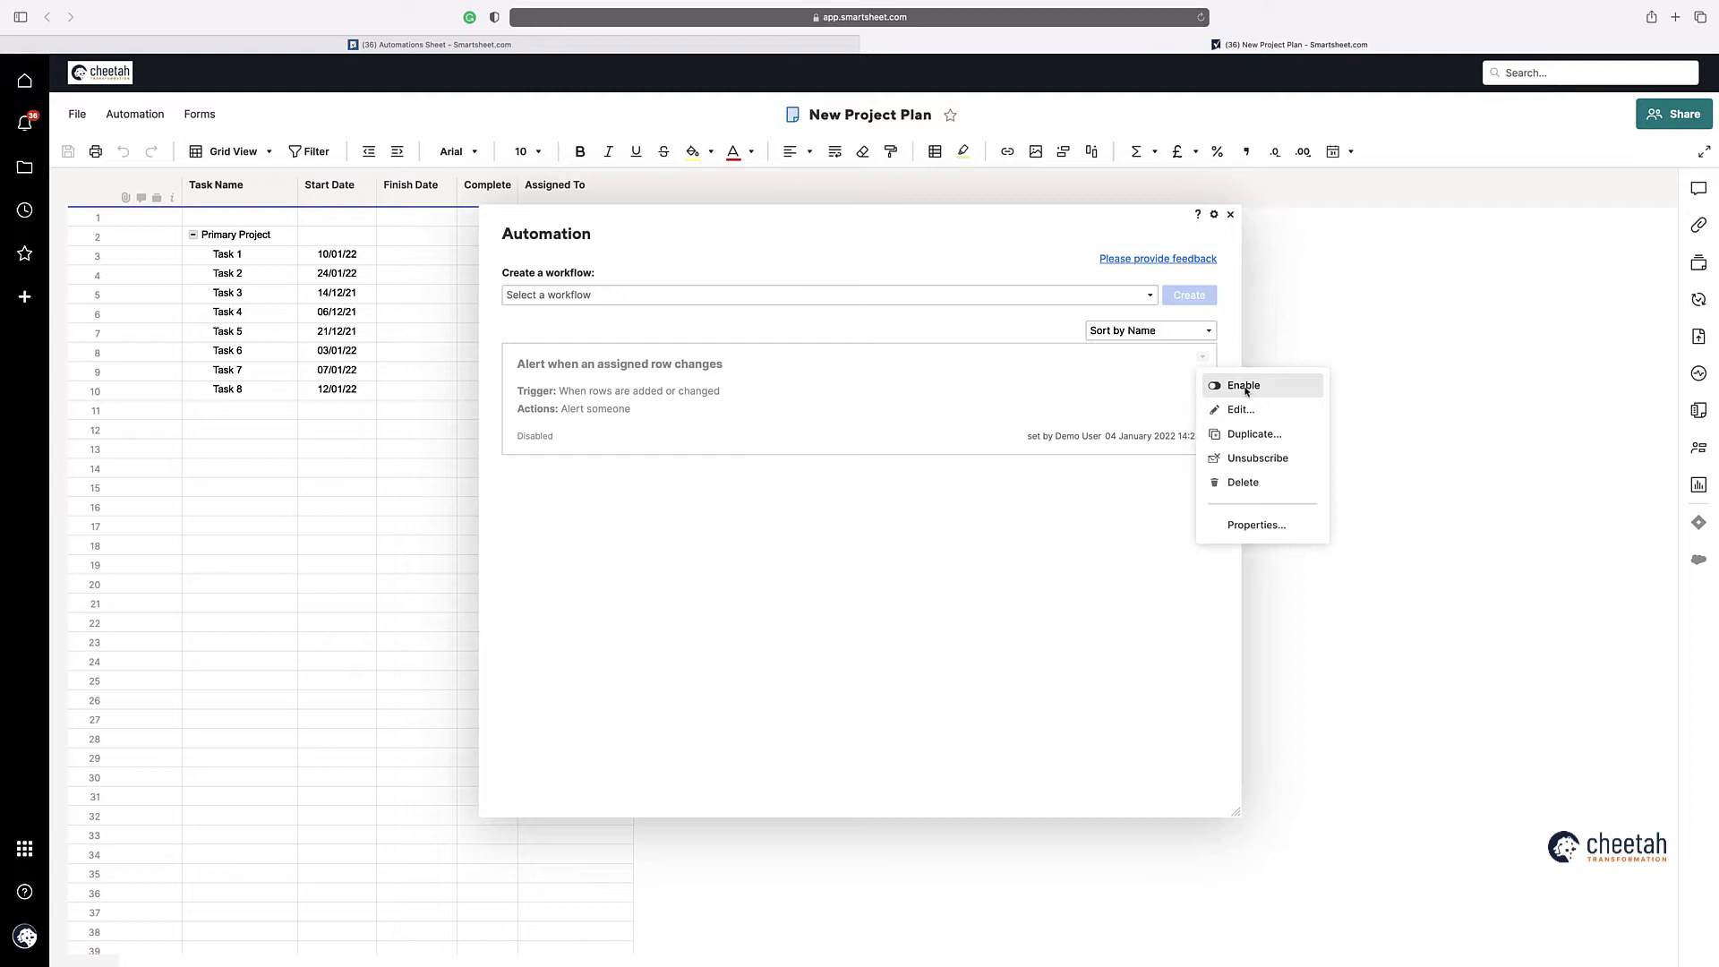
click(1244, 391)
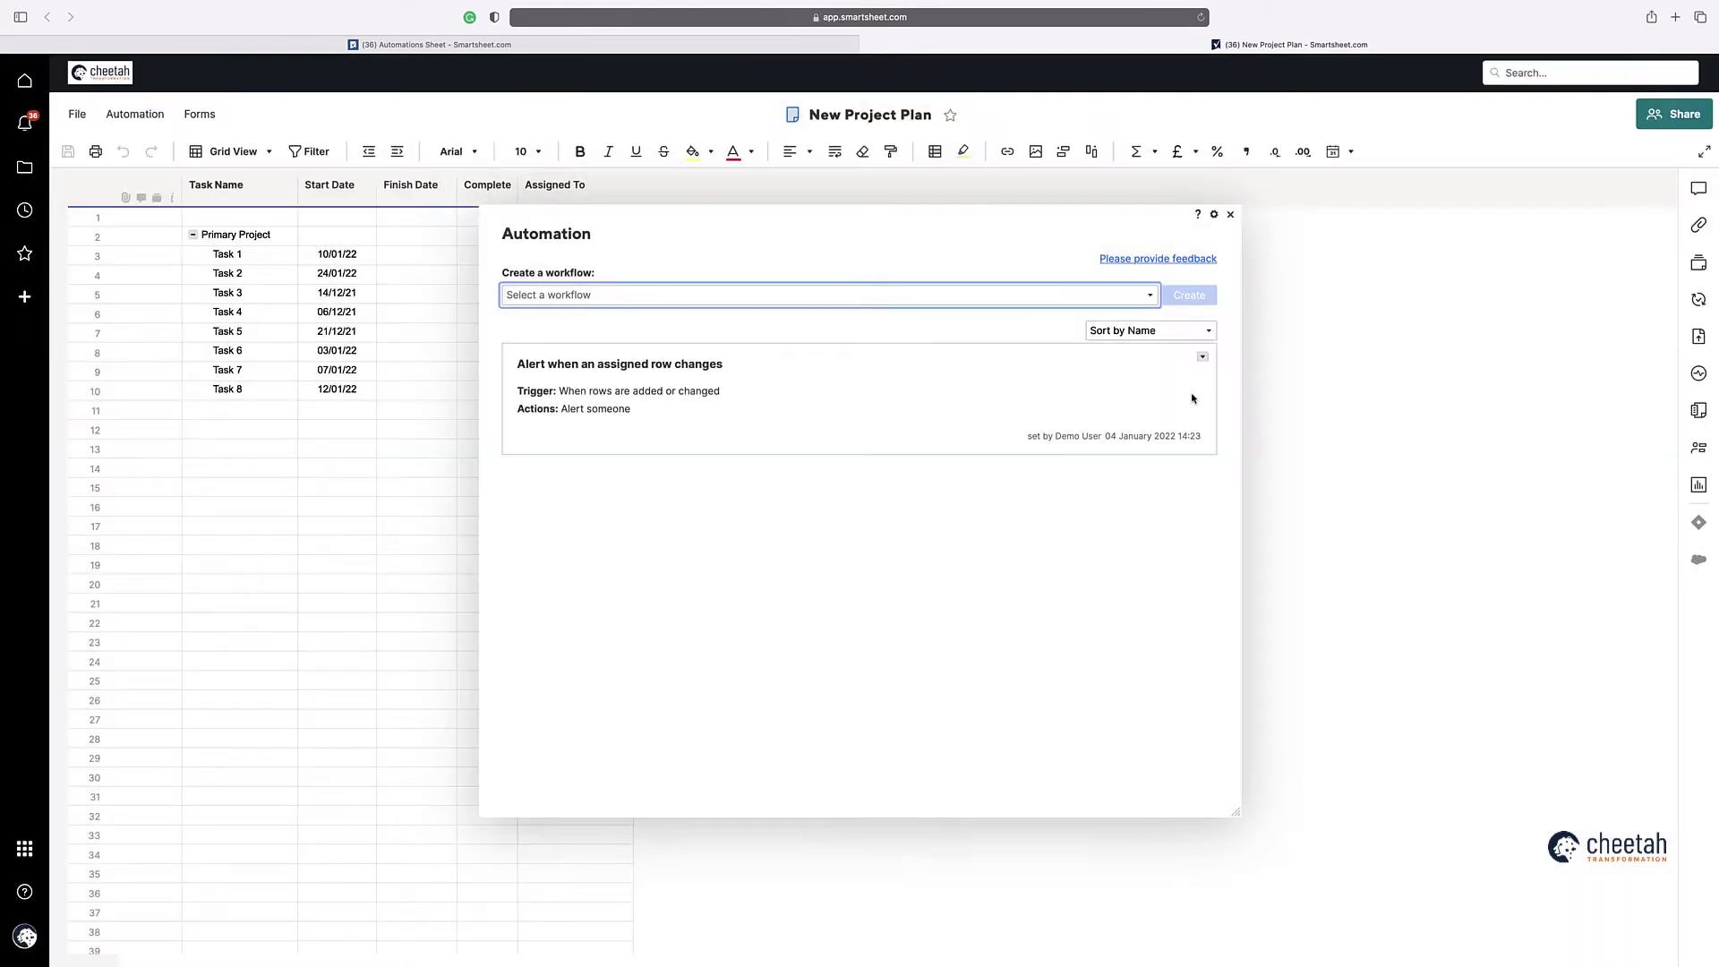
Review the alert workflow in the editor and close it without changes.
click(1203, 358)
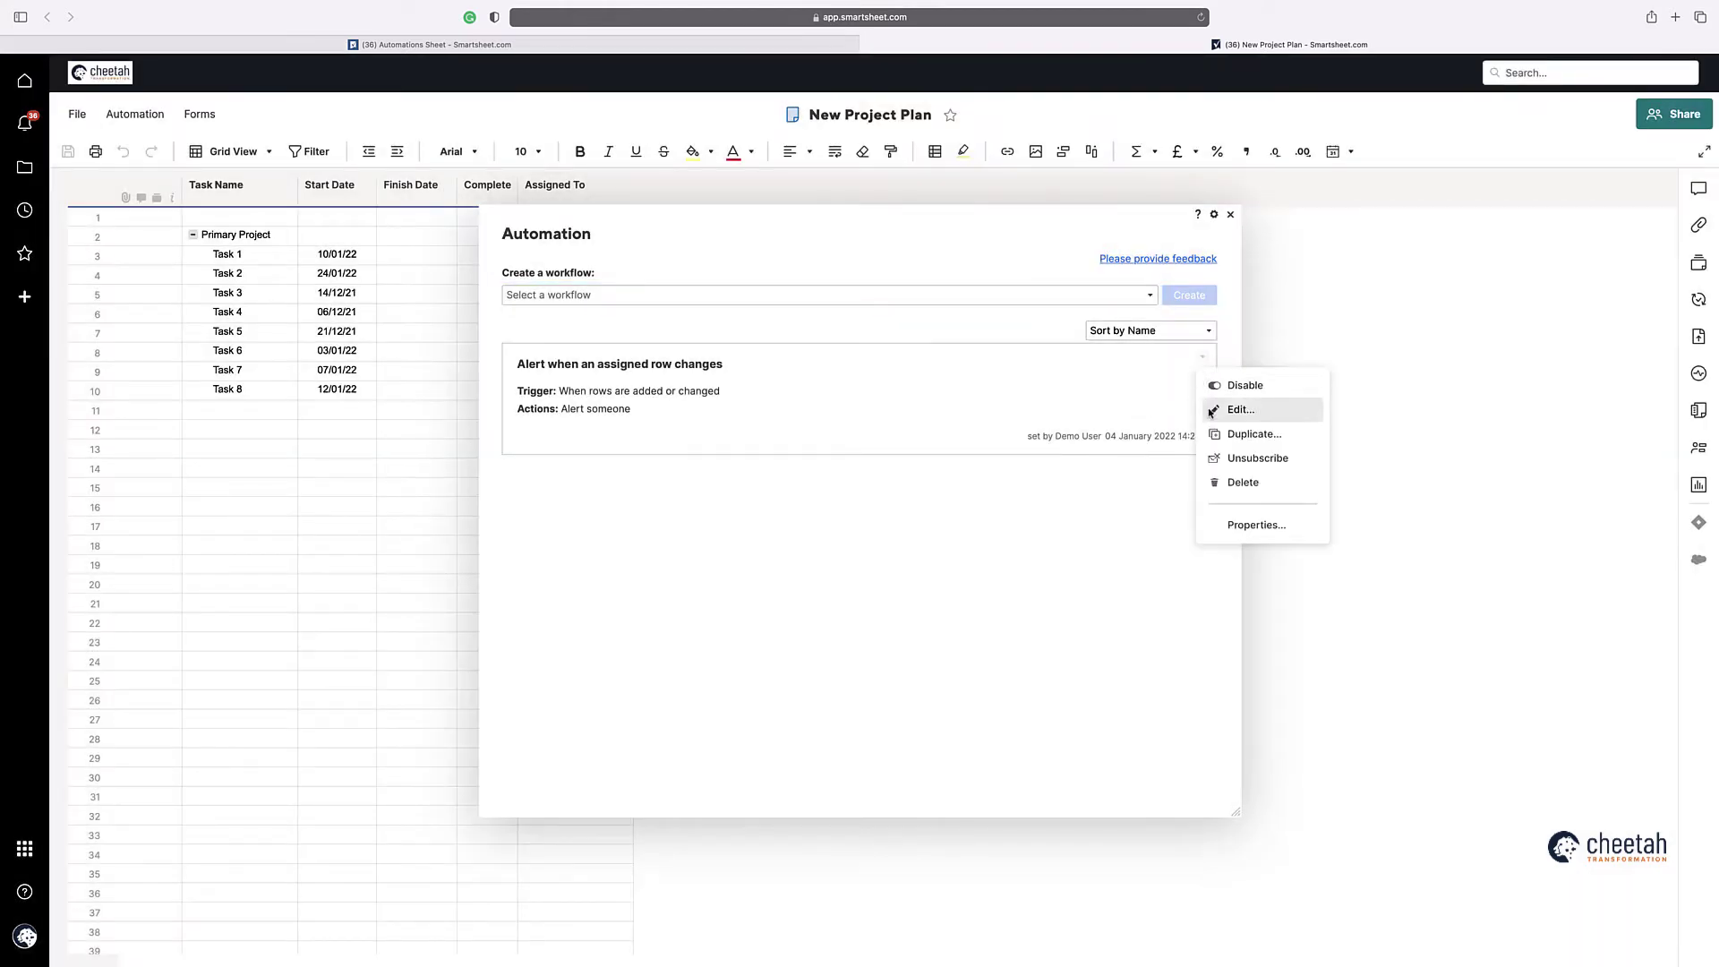
click(1233, 409)
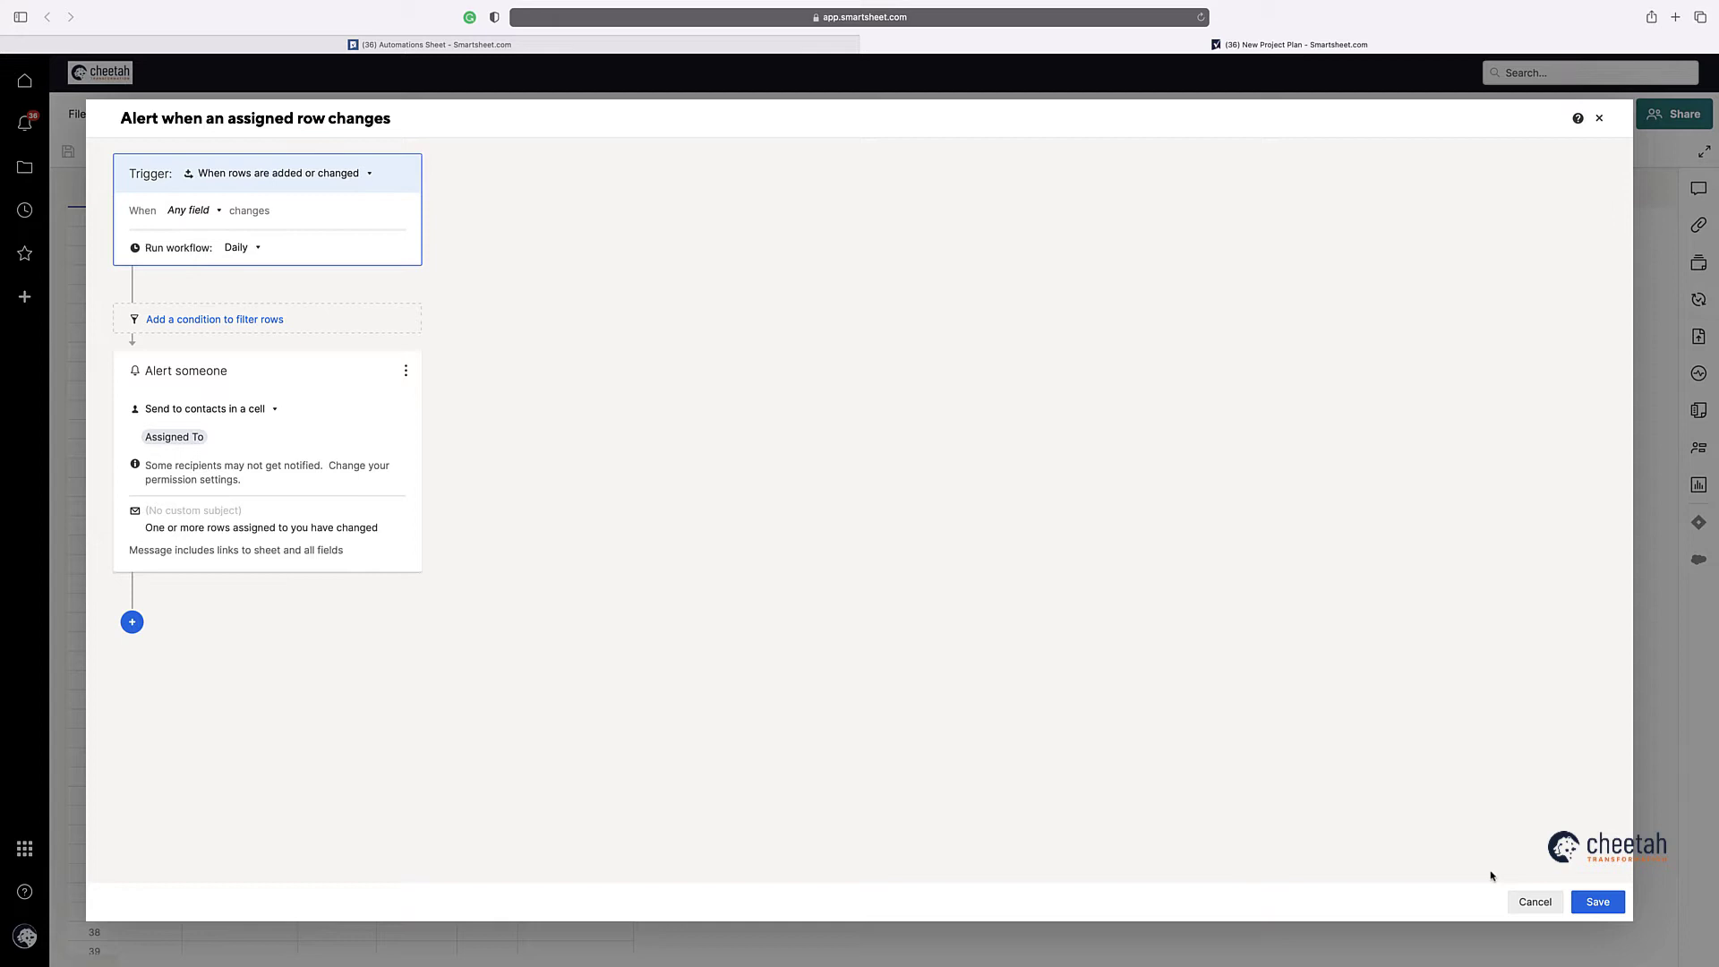
click(1539, 908)
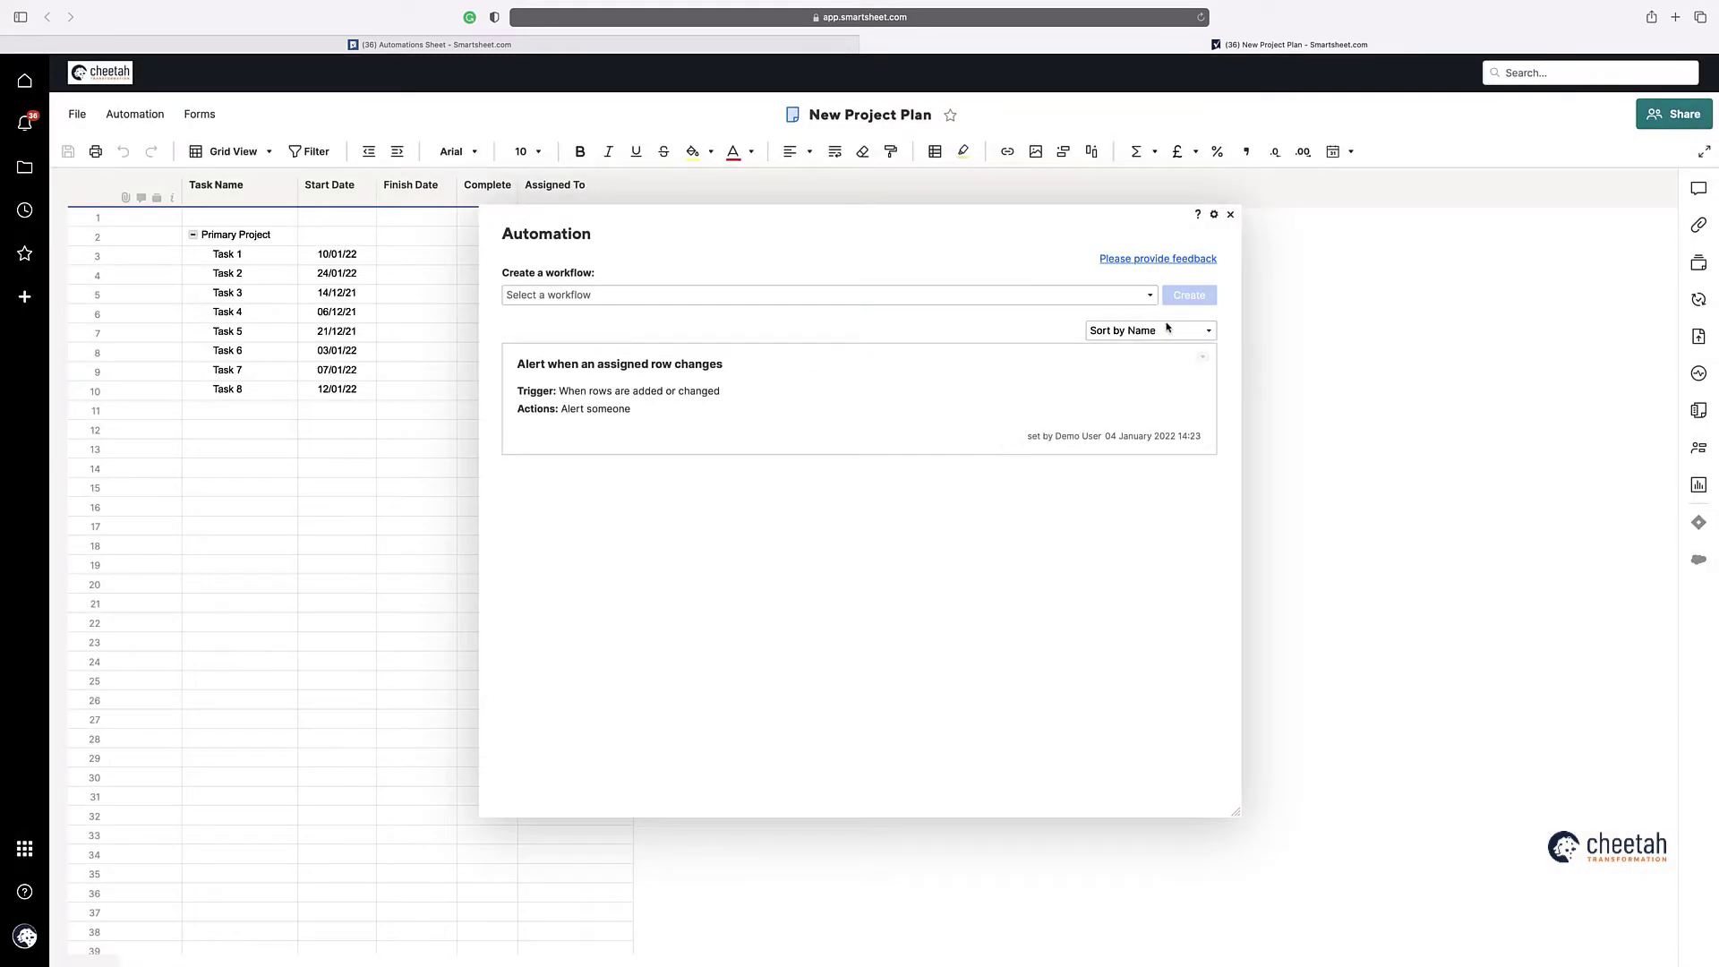
Close New Project Plan's automation panel and open the Automations Sheet's list of workflow presets.
click(1229, 216)
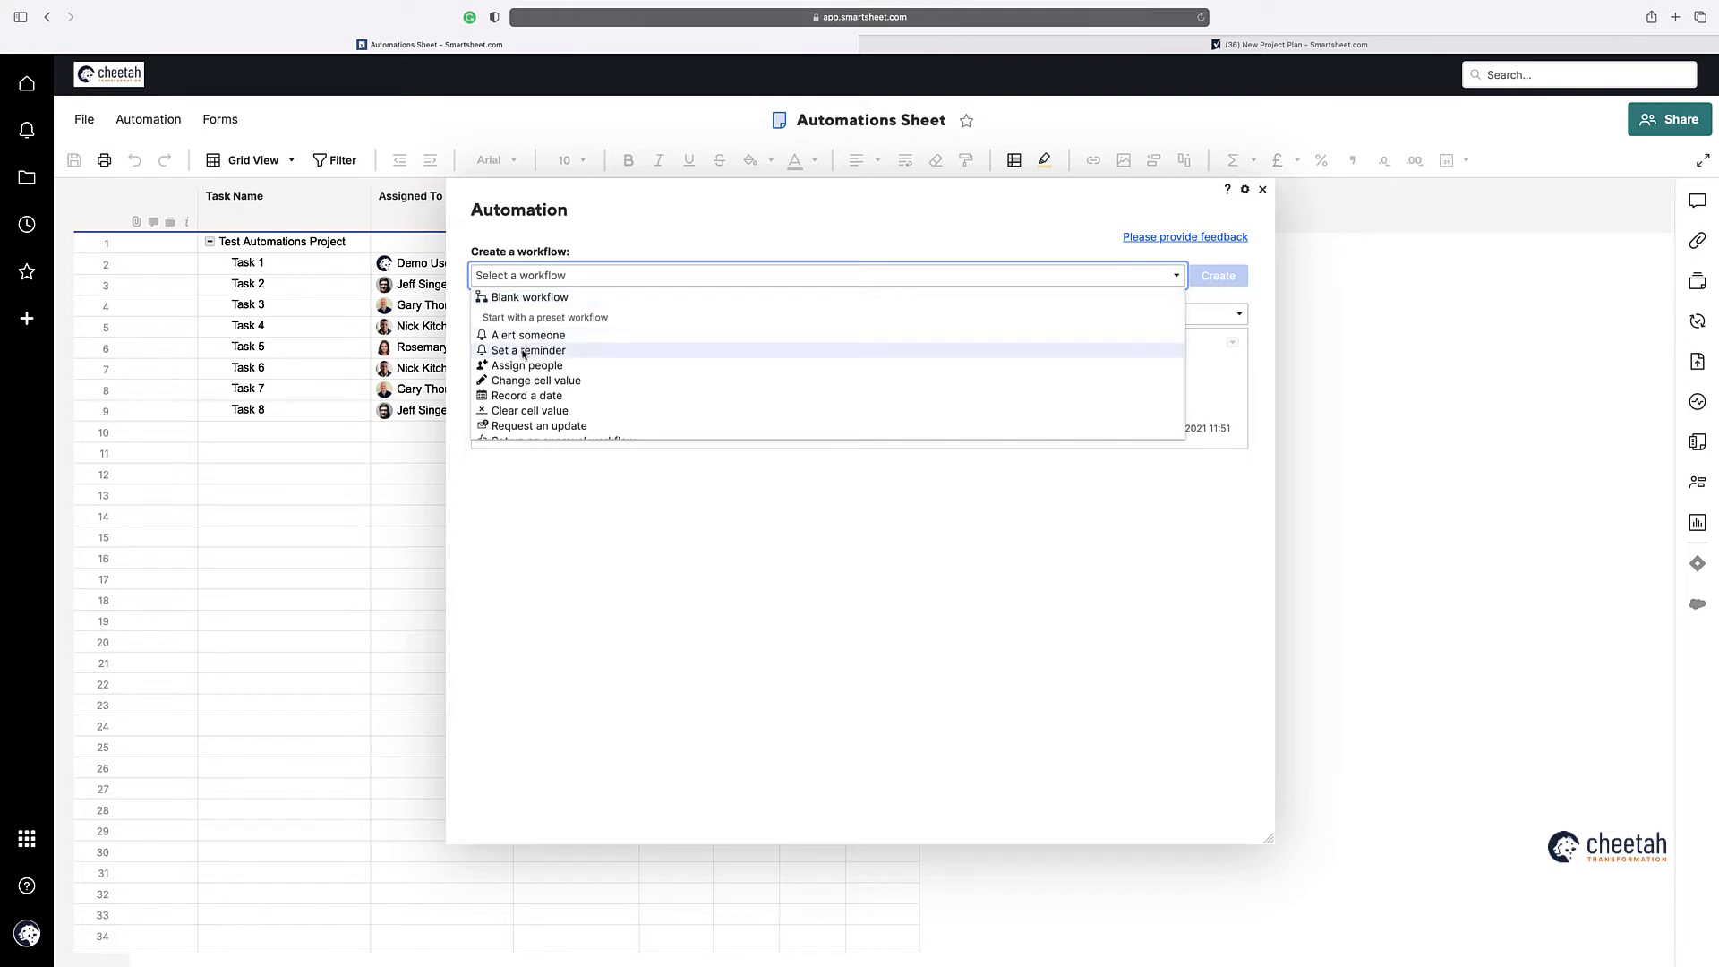
drag(642, 192, 916, 194)
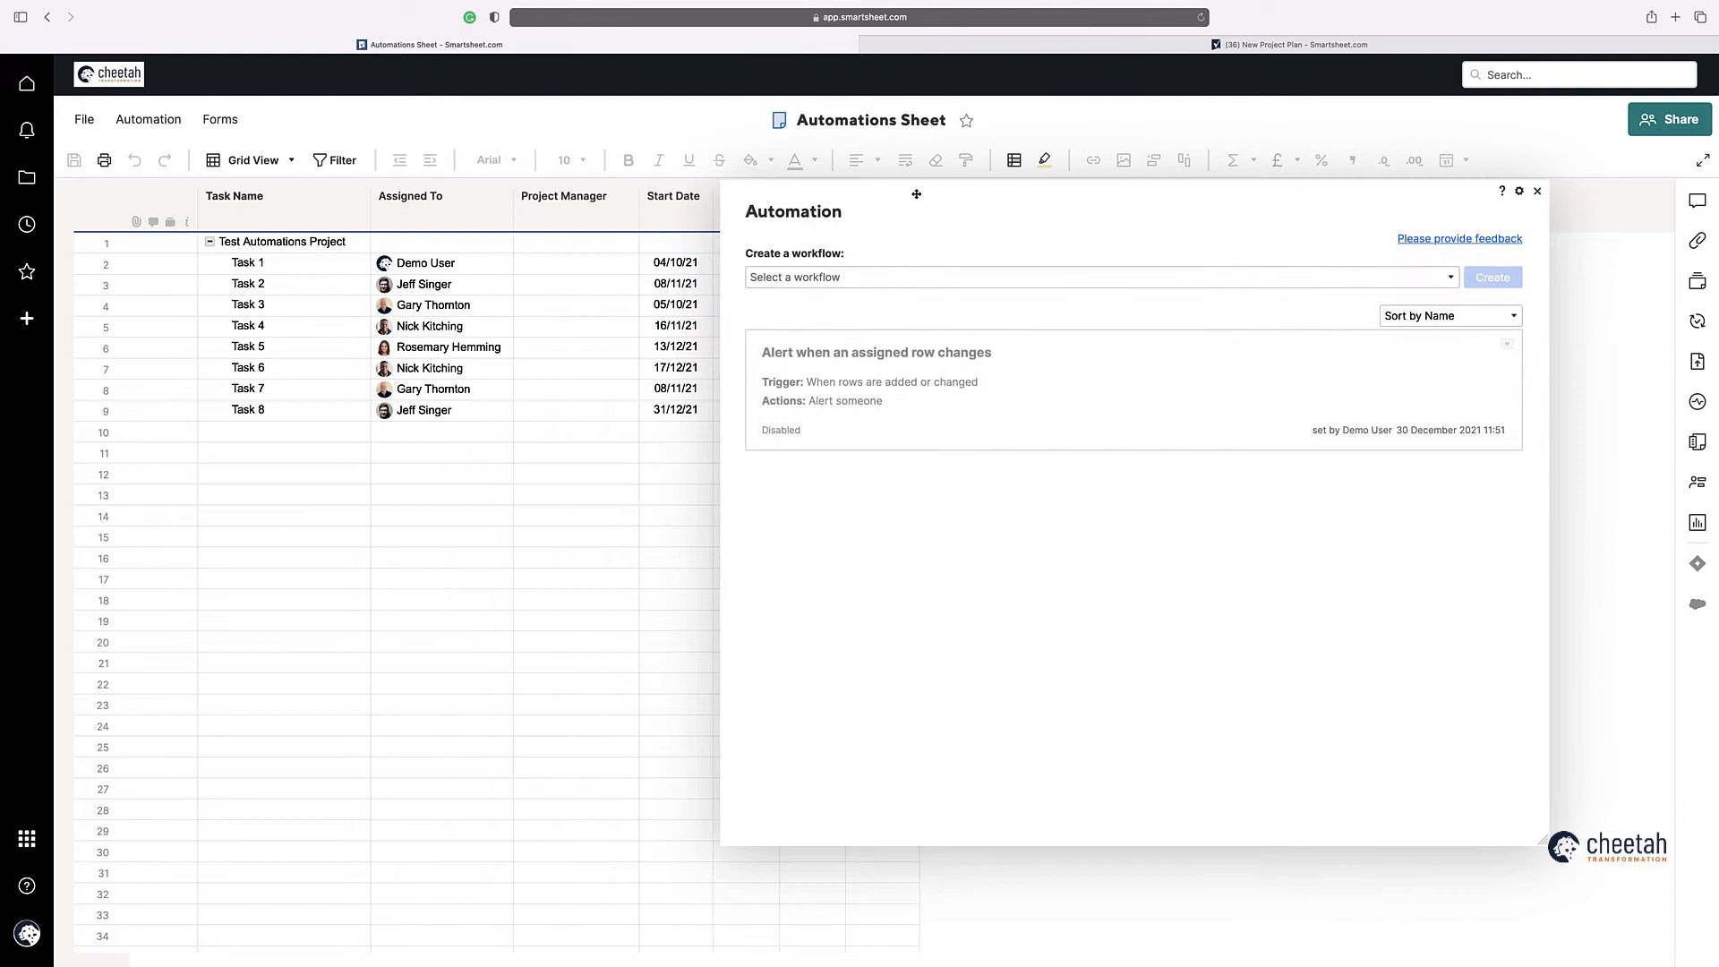
click(817, 278)
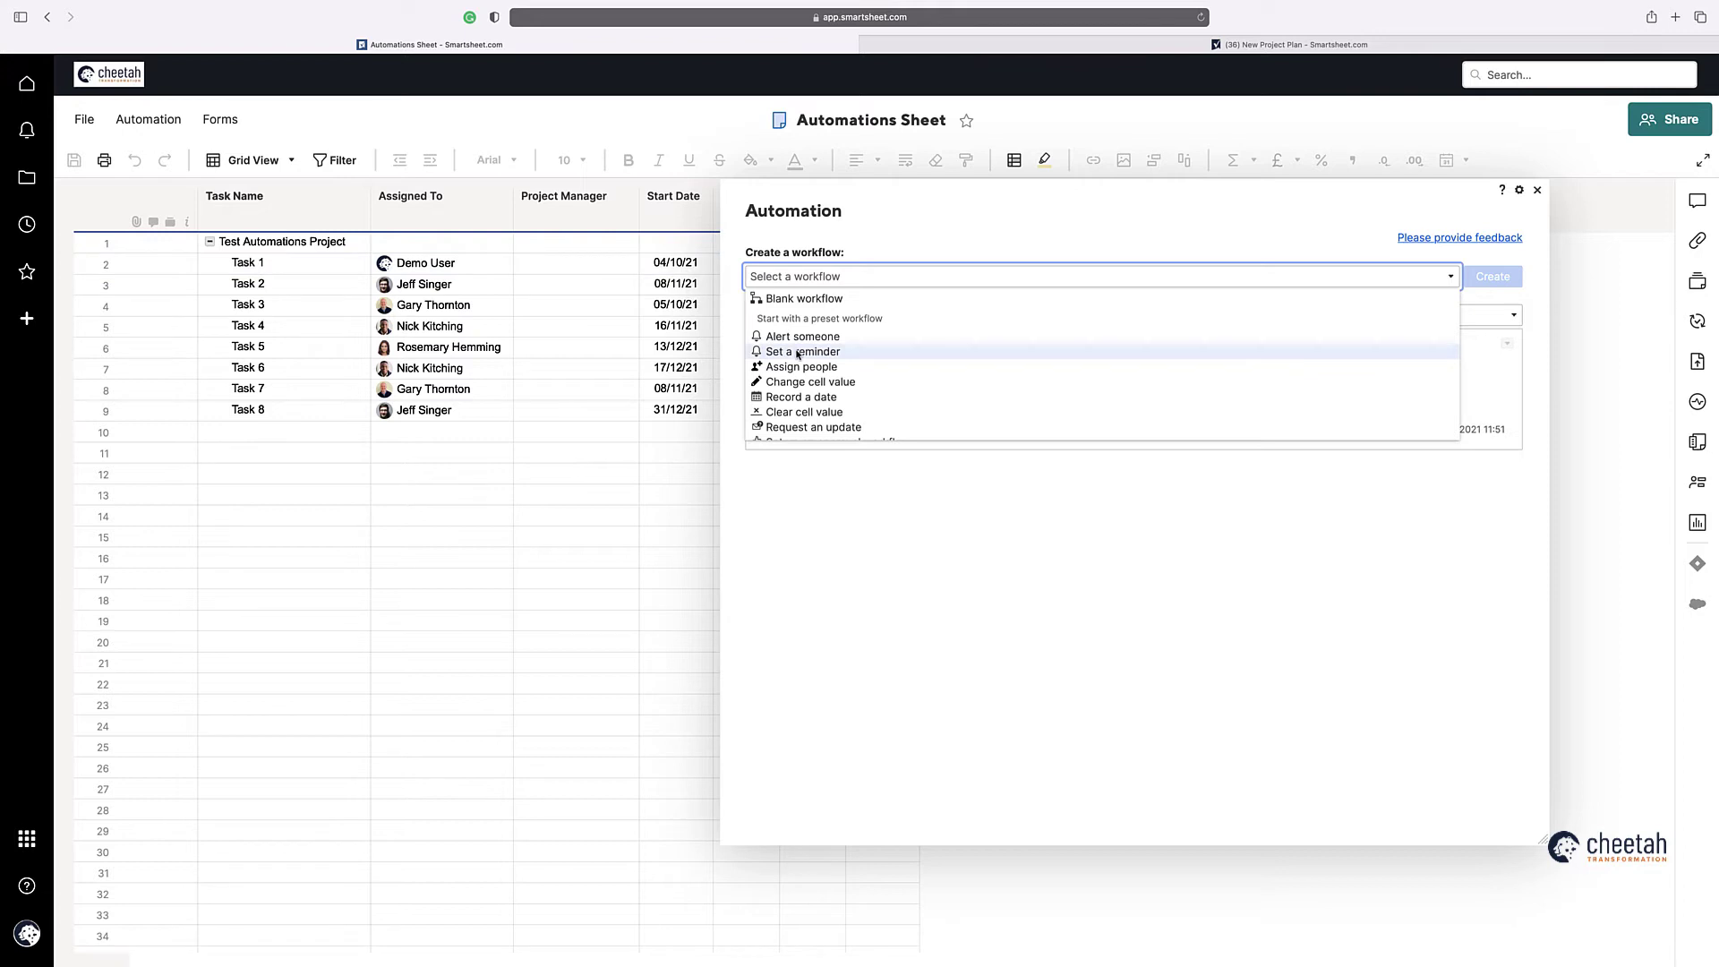
drag(919, 199, 400, 519)
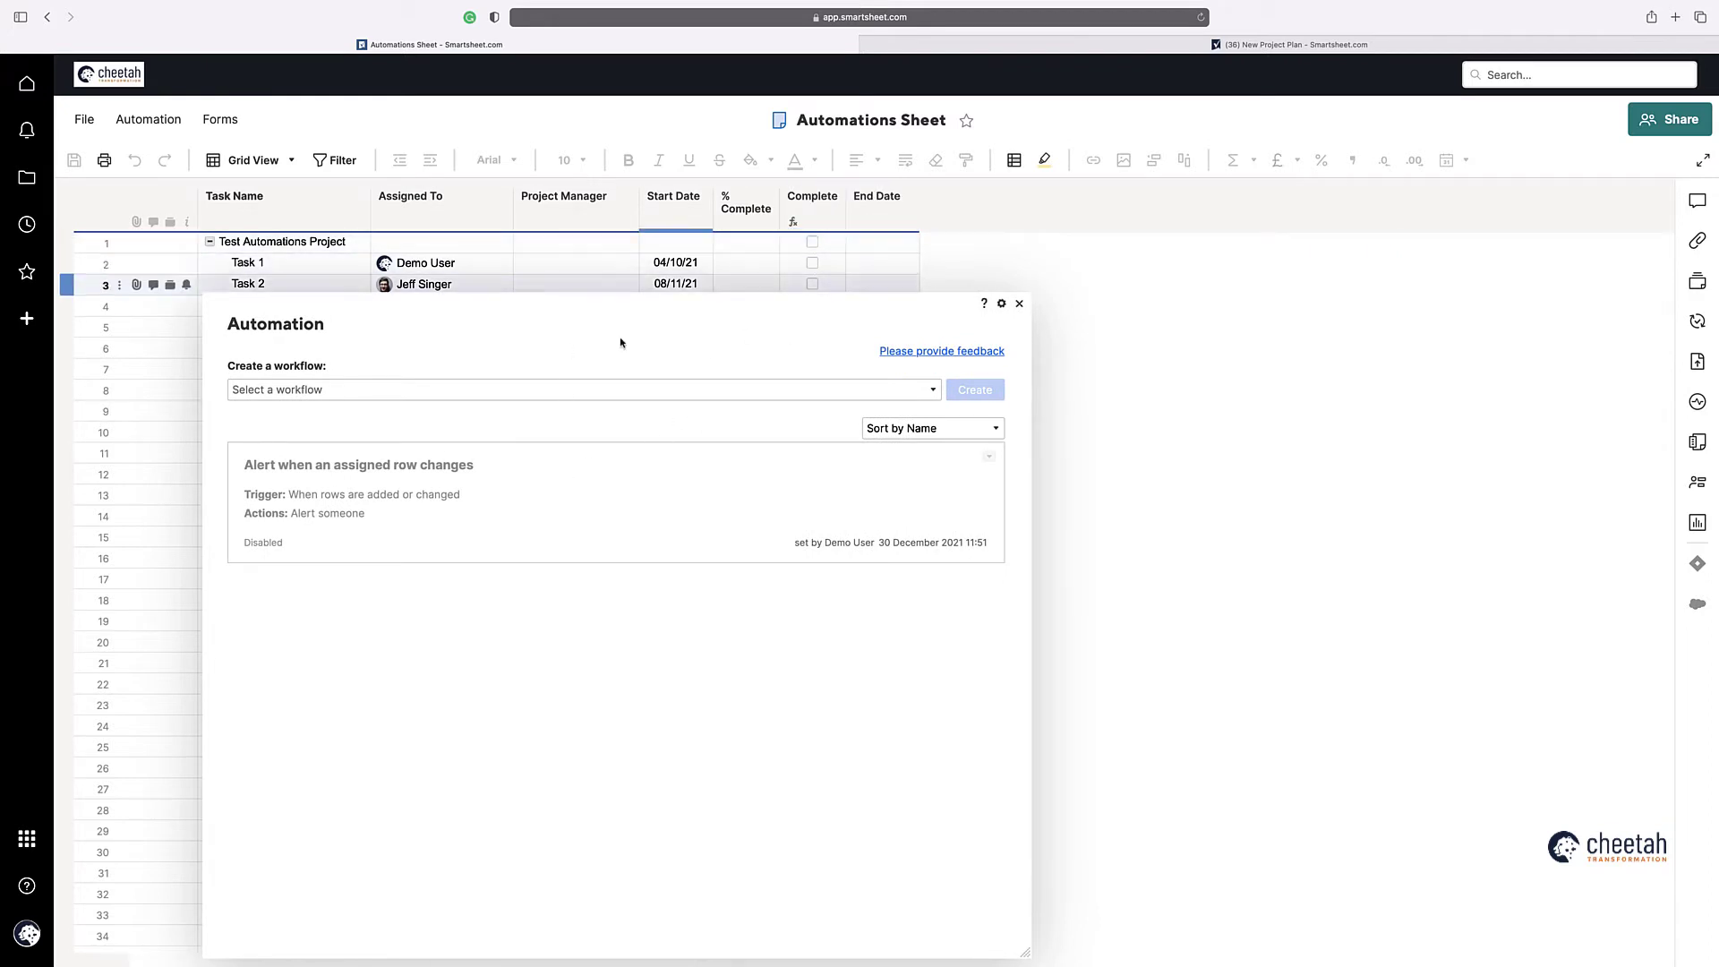
click(293, 391)
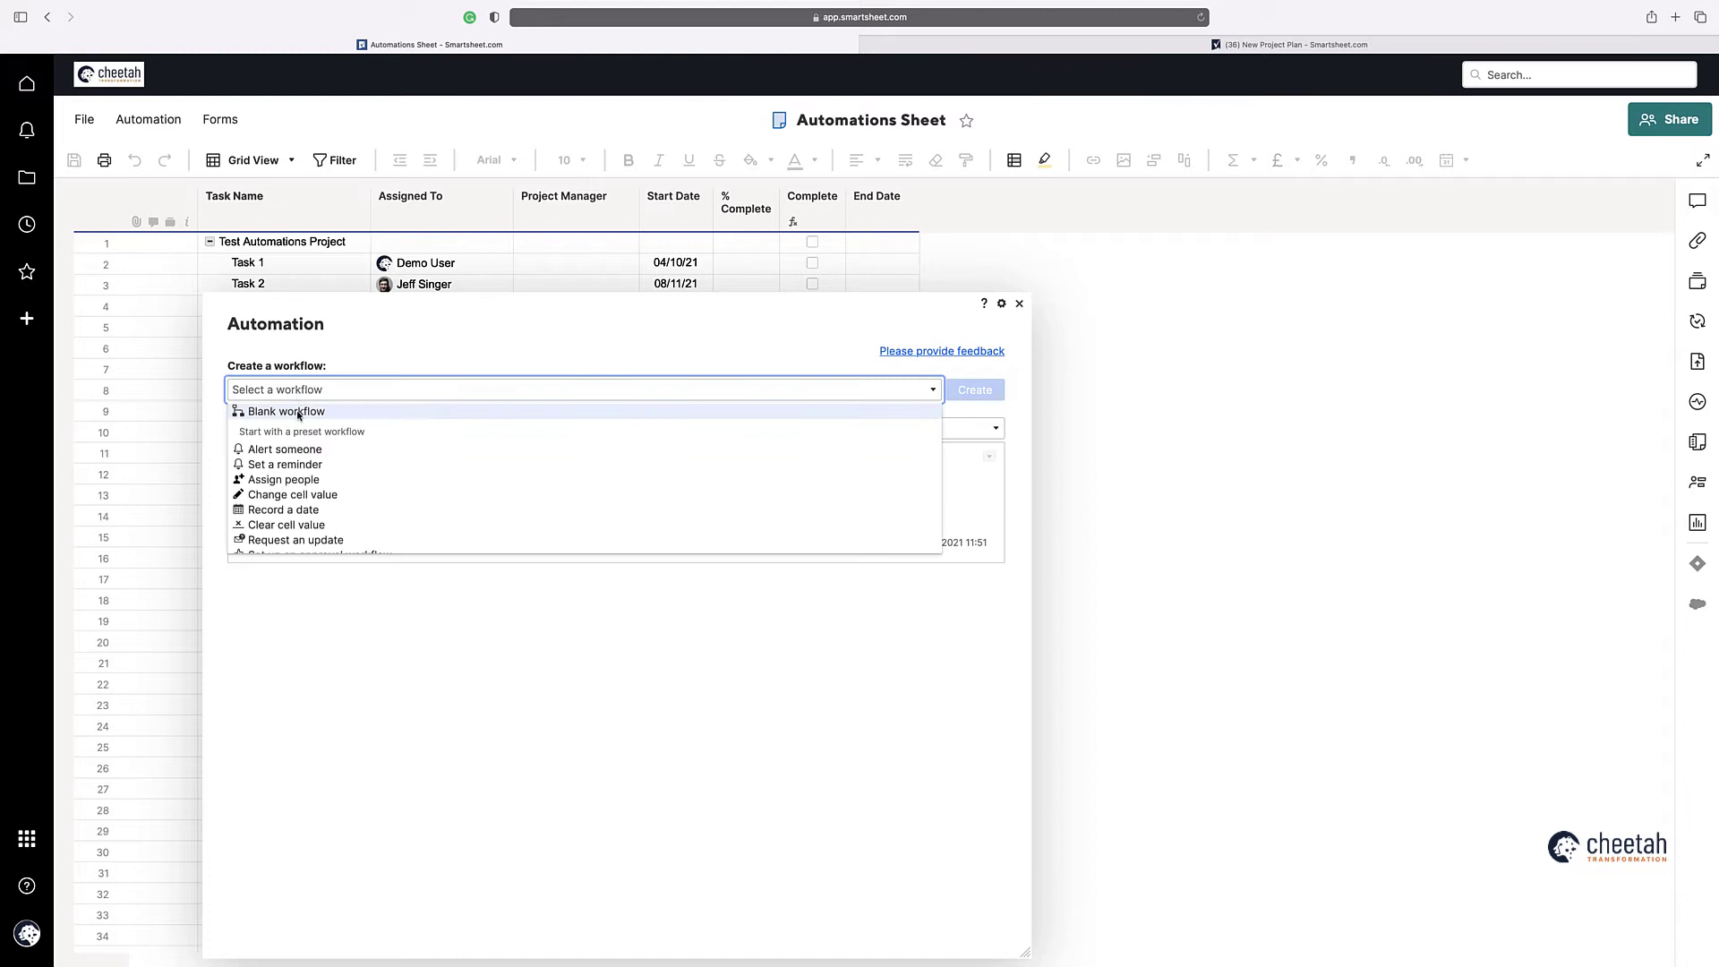
Create an Assign people workflow triggered only when rows are added.
click(303, 485)
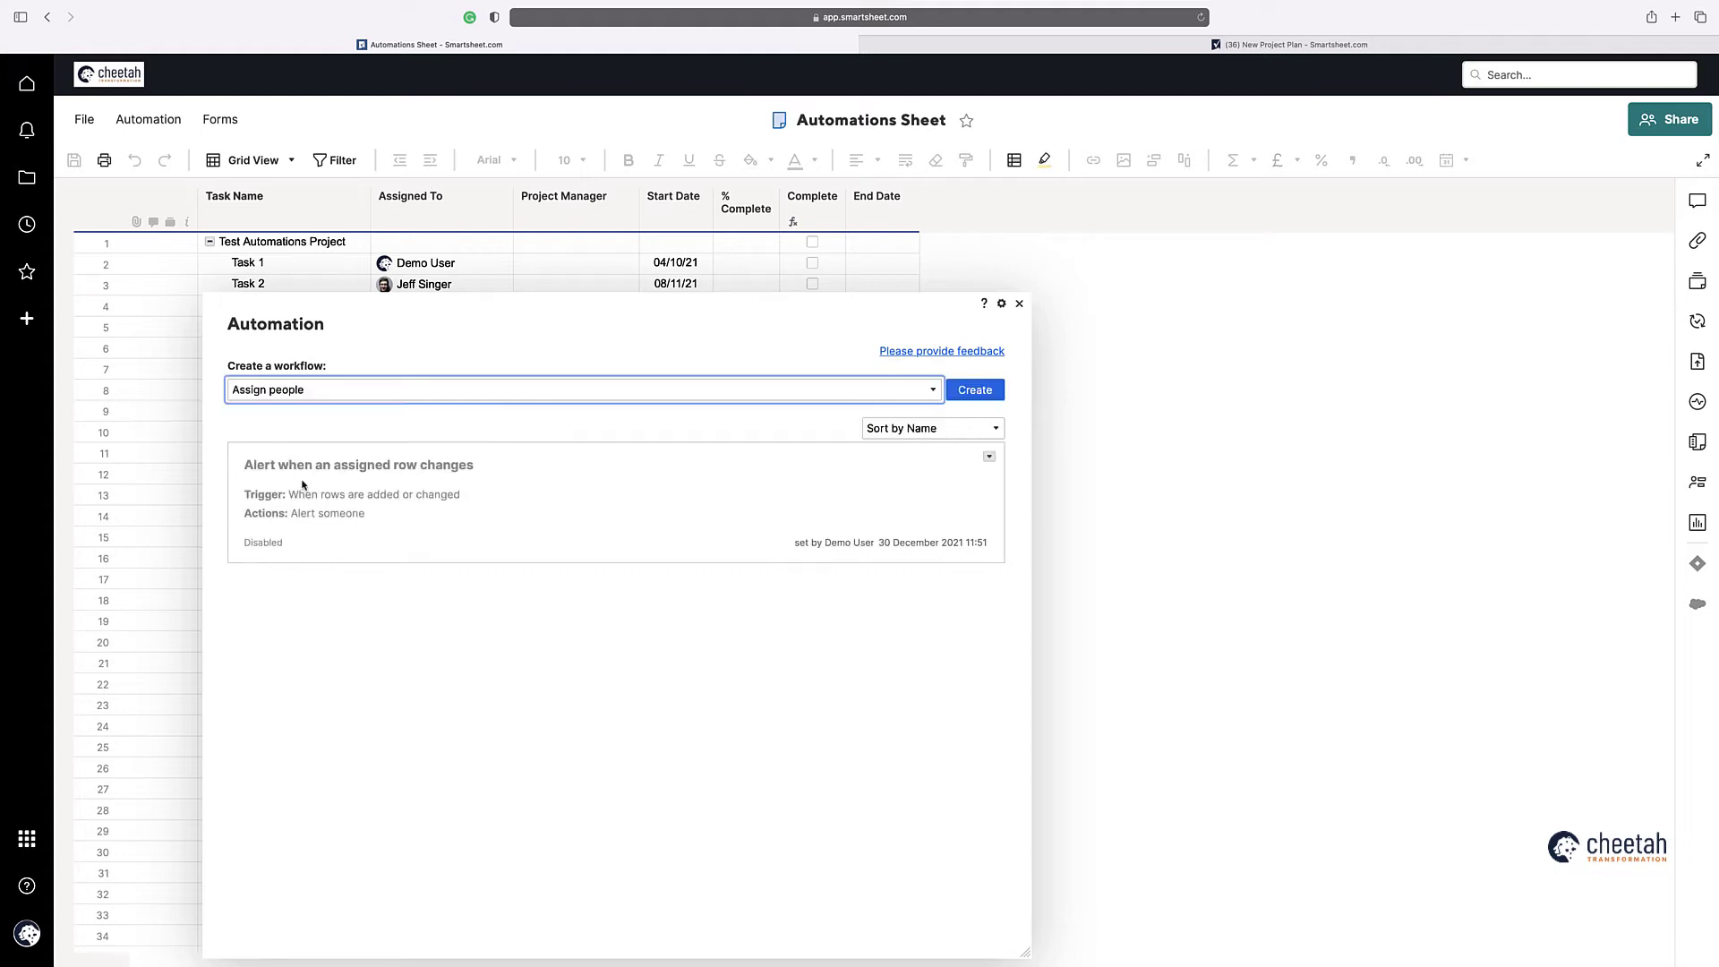
click(975, 390)
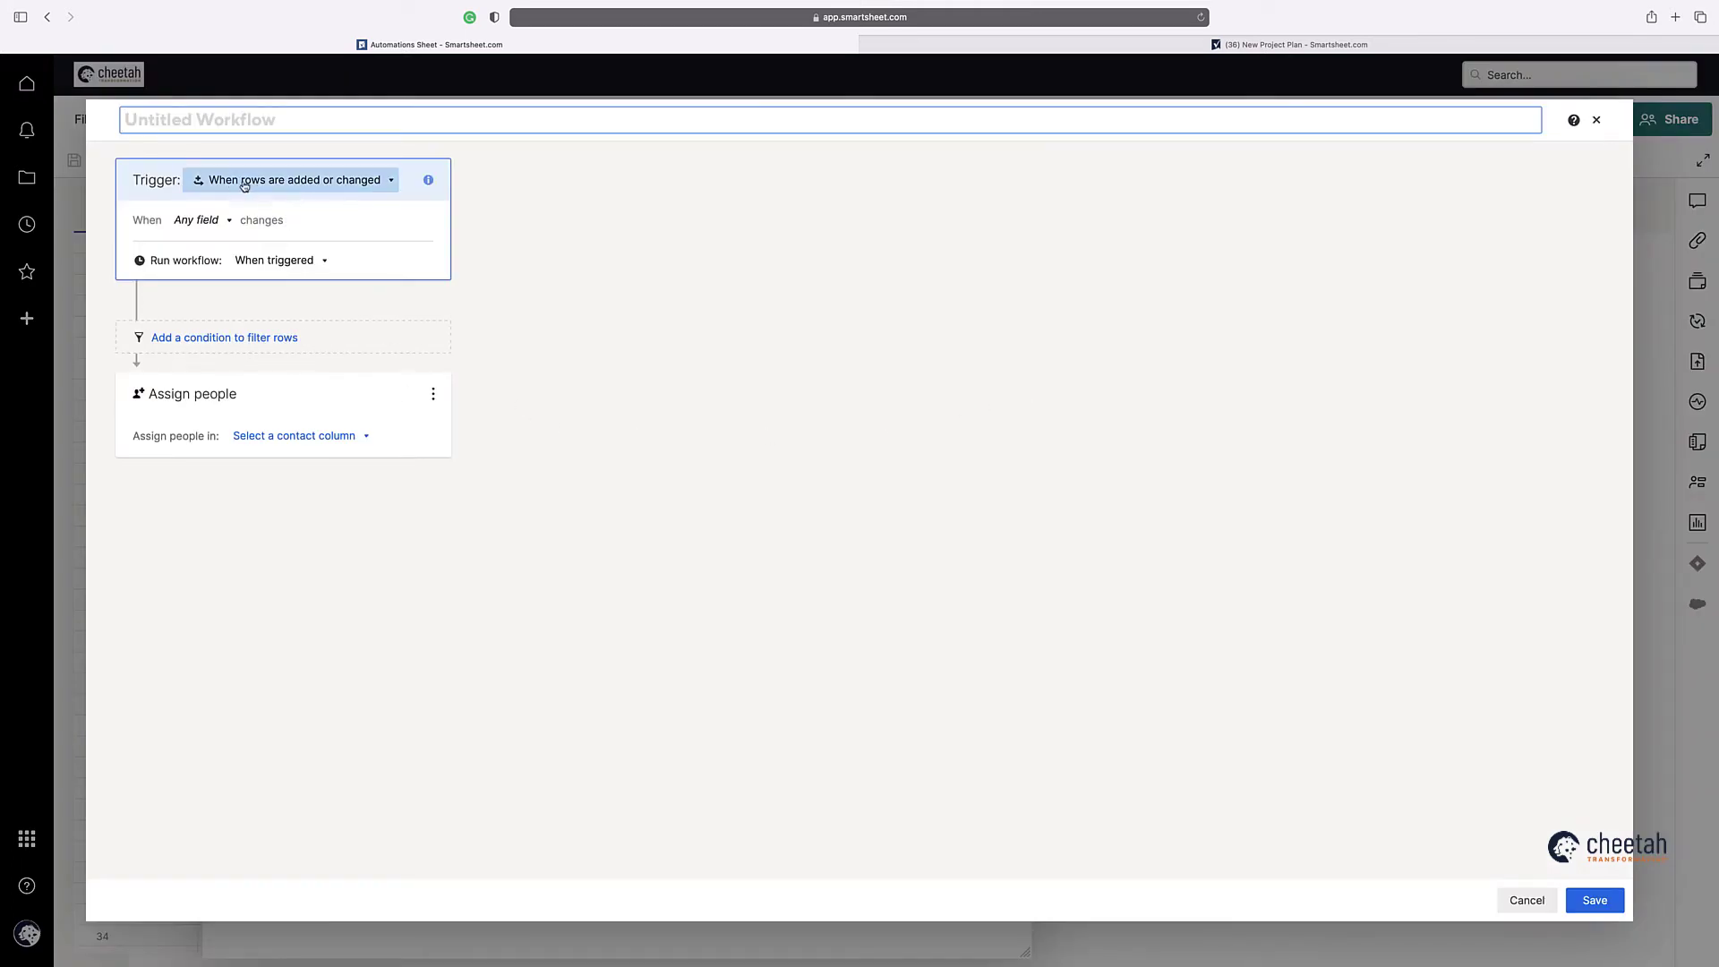
click(320, 190)
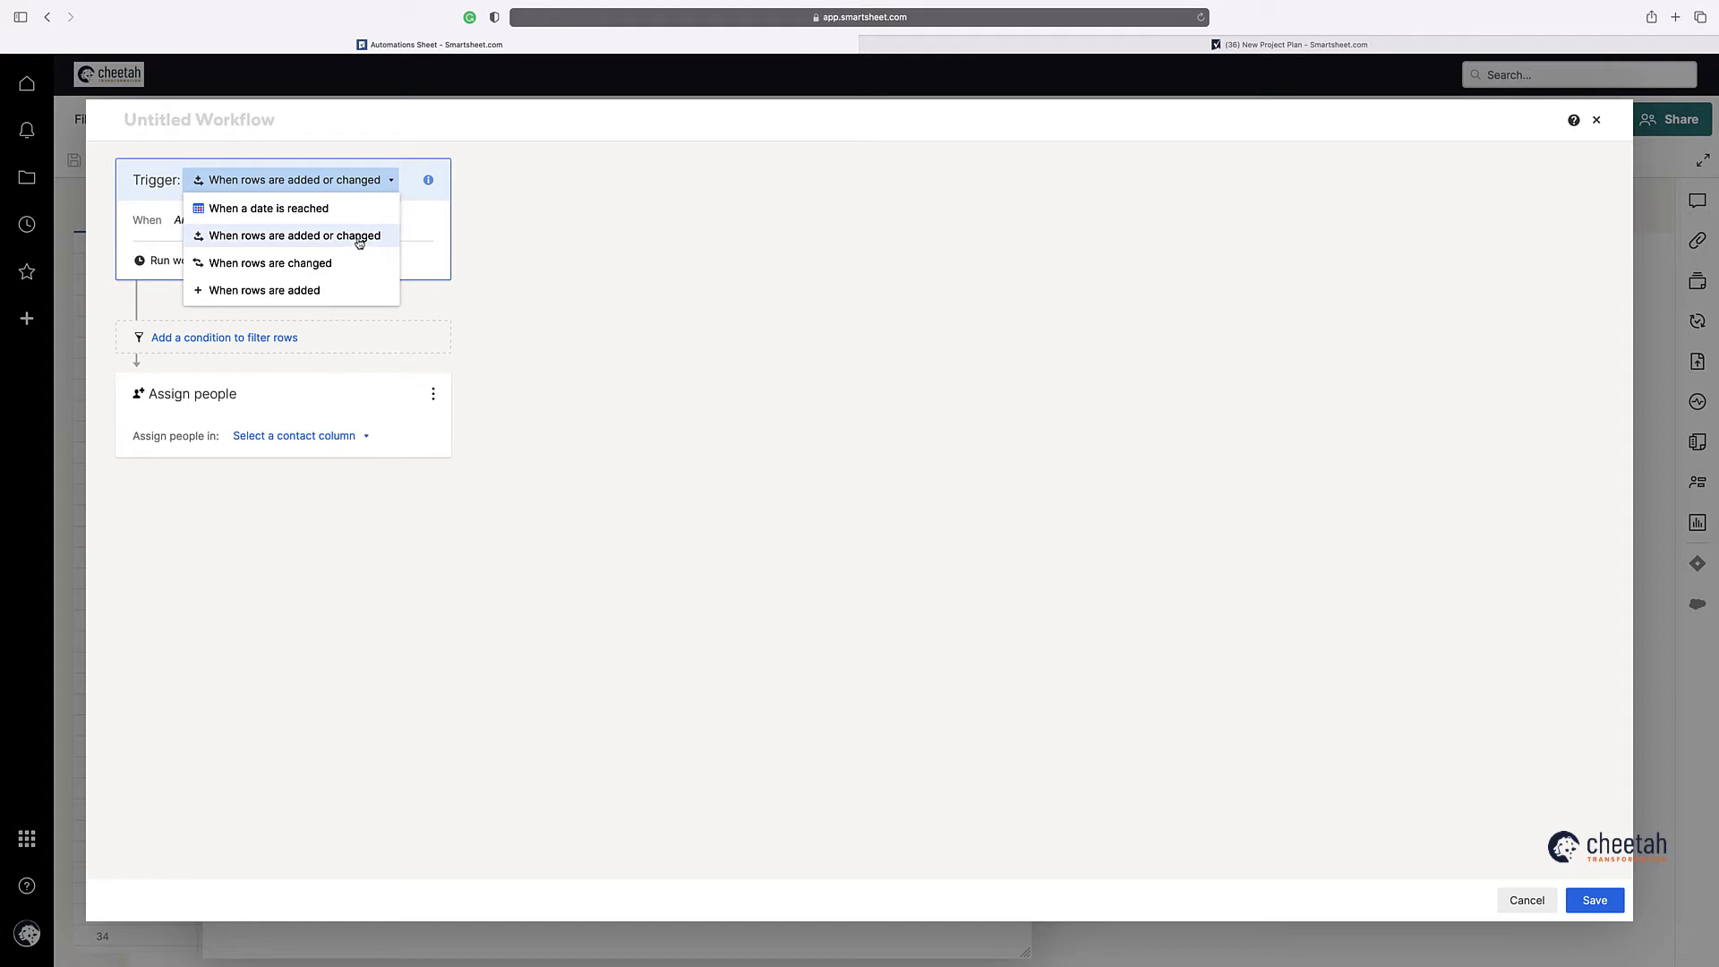
click(264, 292)
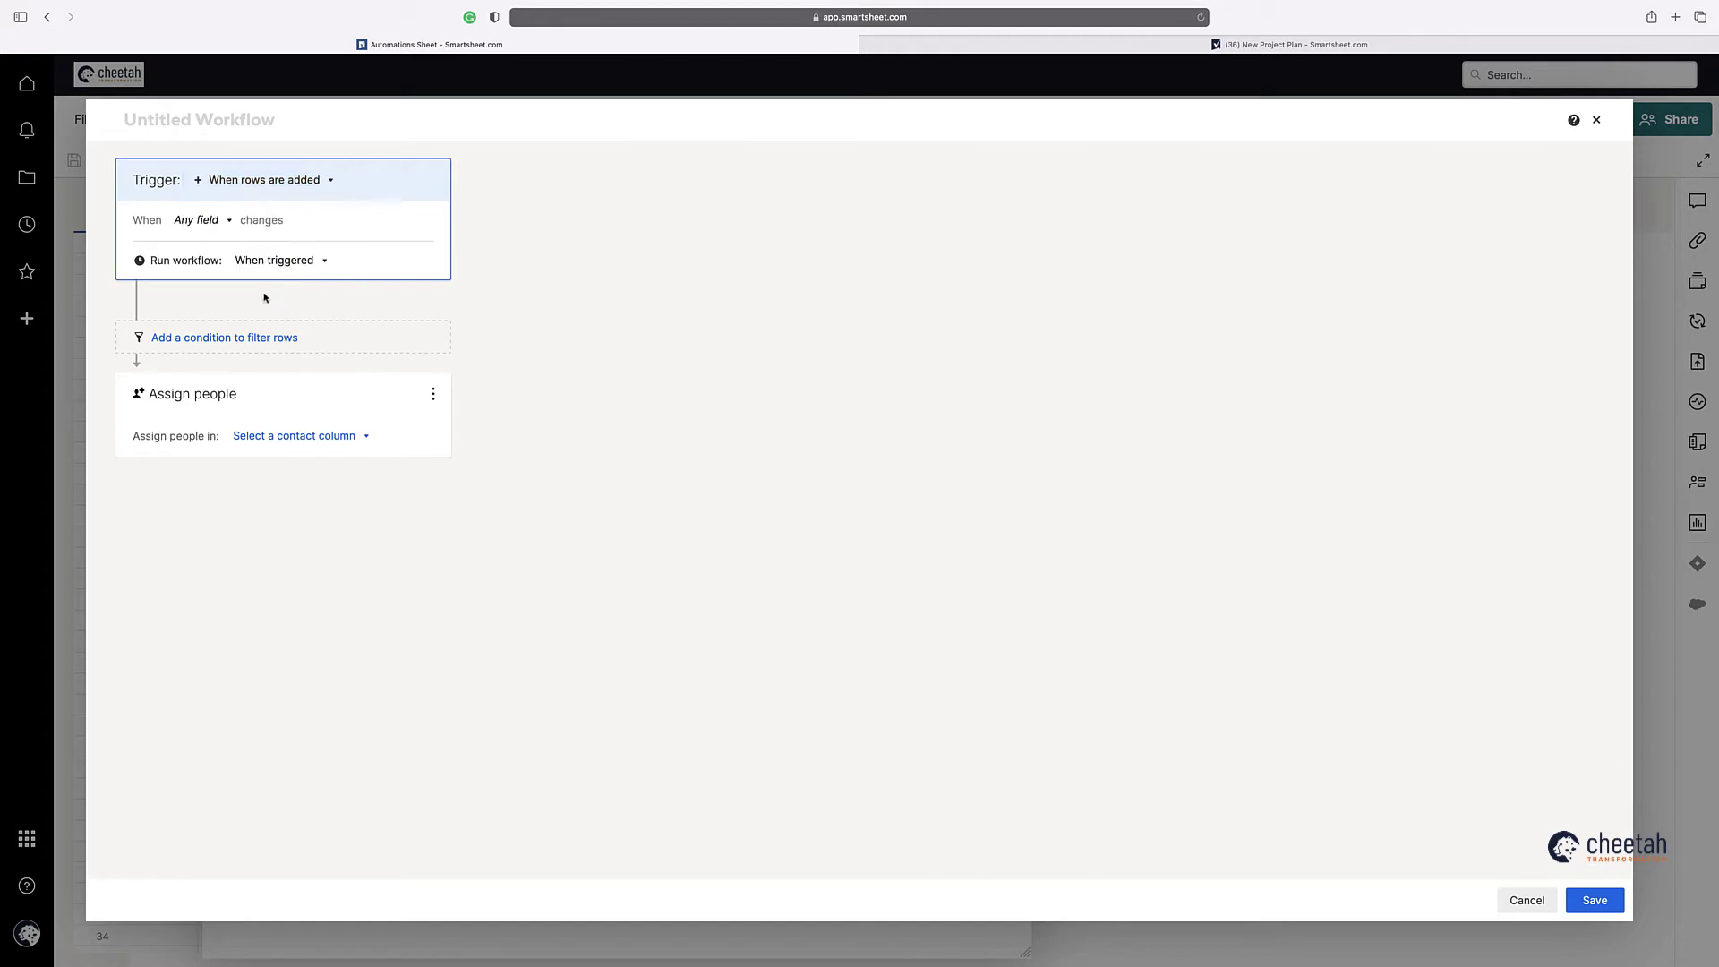
Target the Assigned To column, leave the contact unchosen, and close the draft workflow.
click(275, 439)
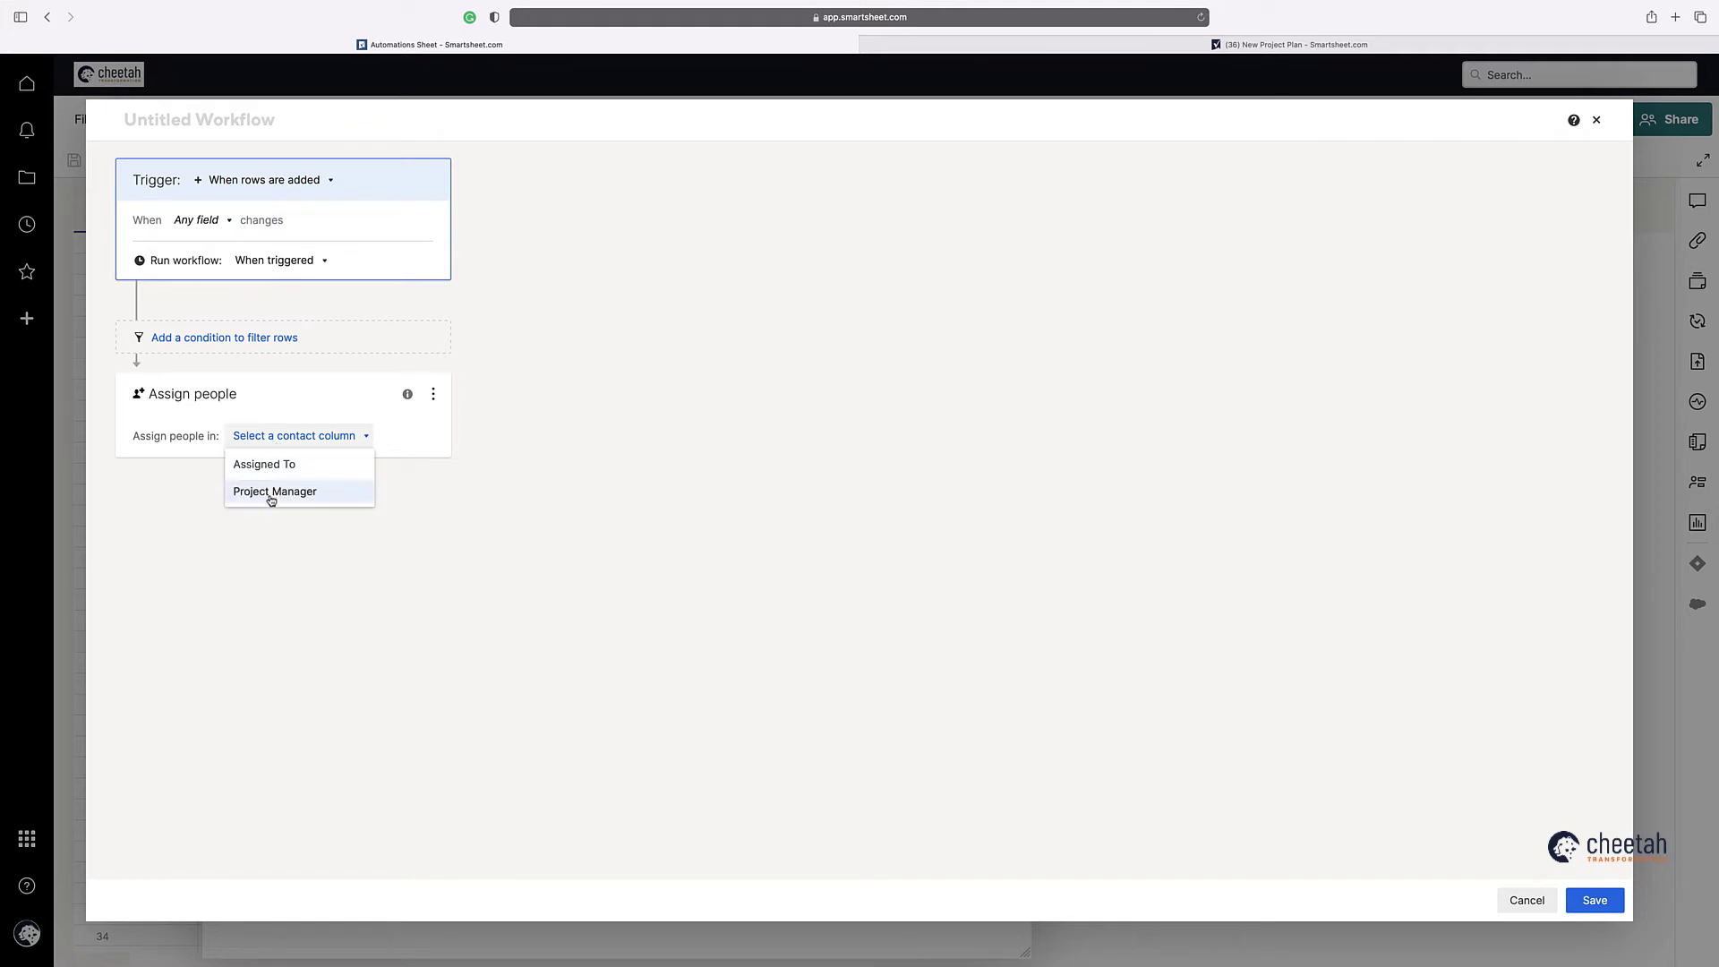
click(258, 465)
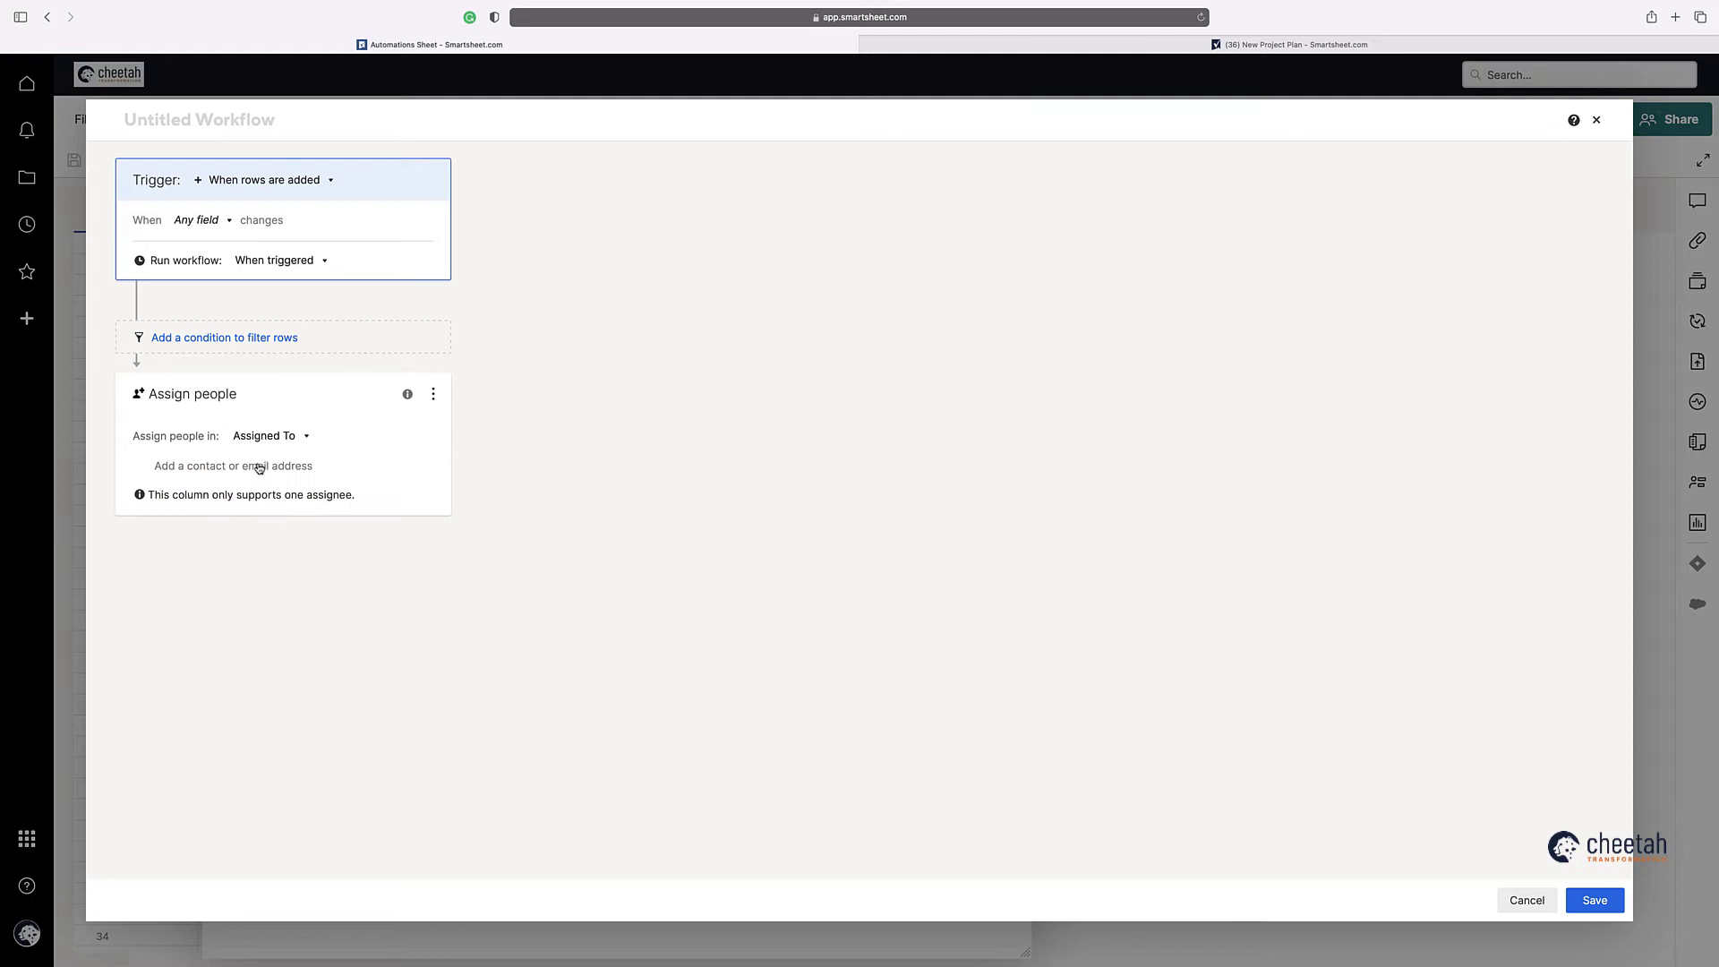
click(183, 466)
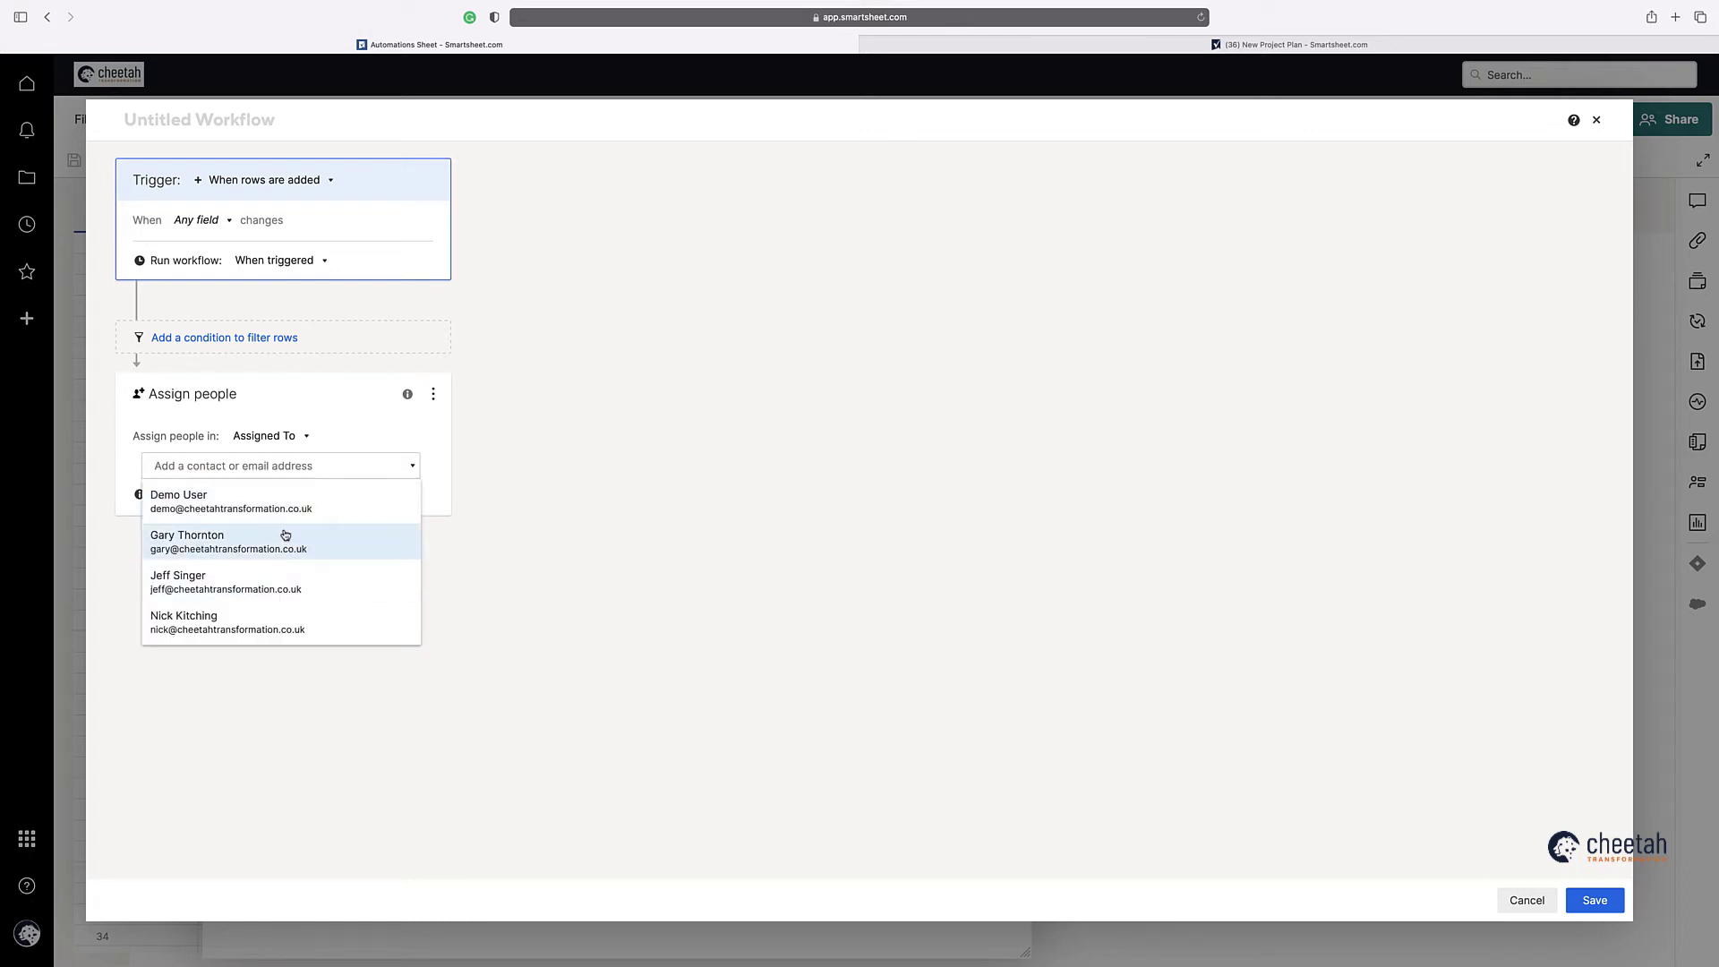
click(331, 426)
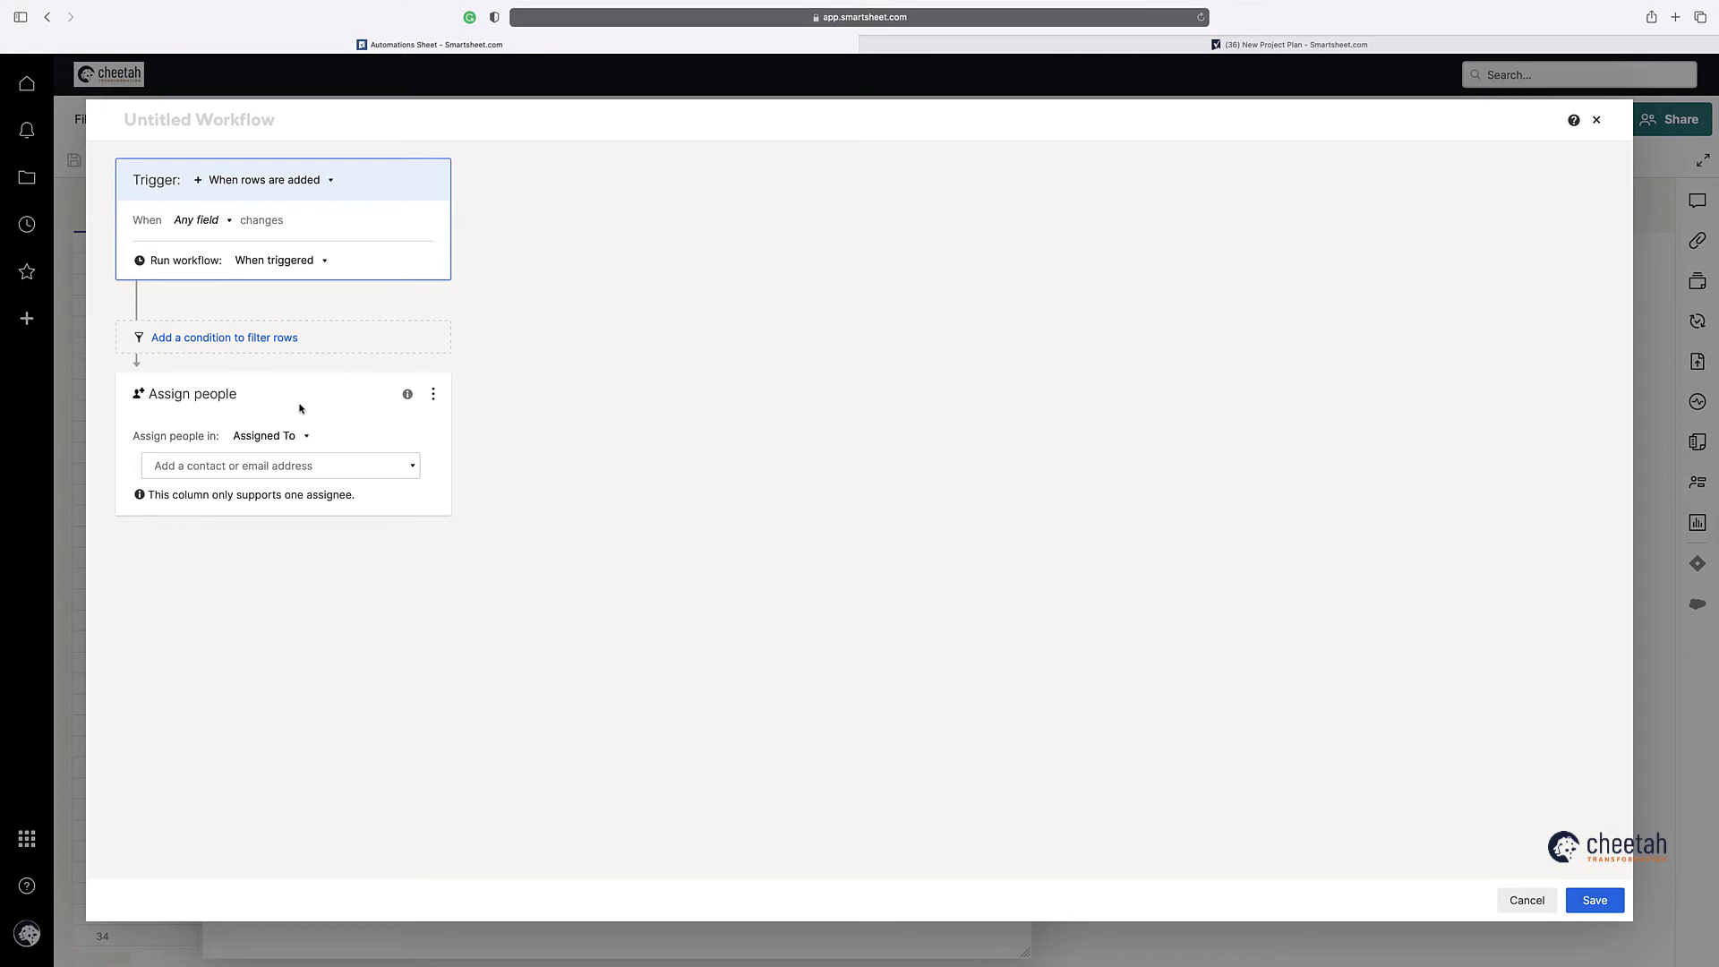
click(1526, 900)
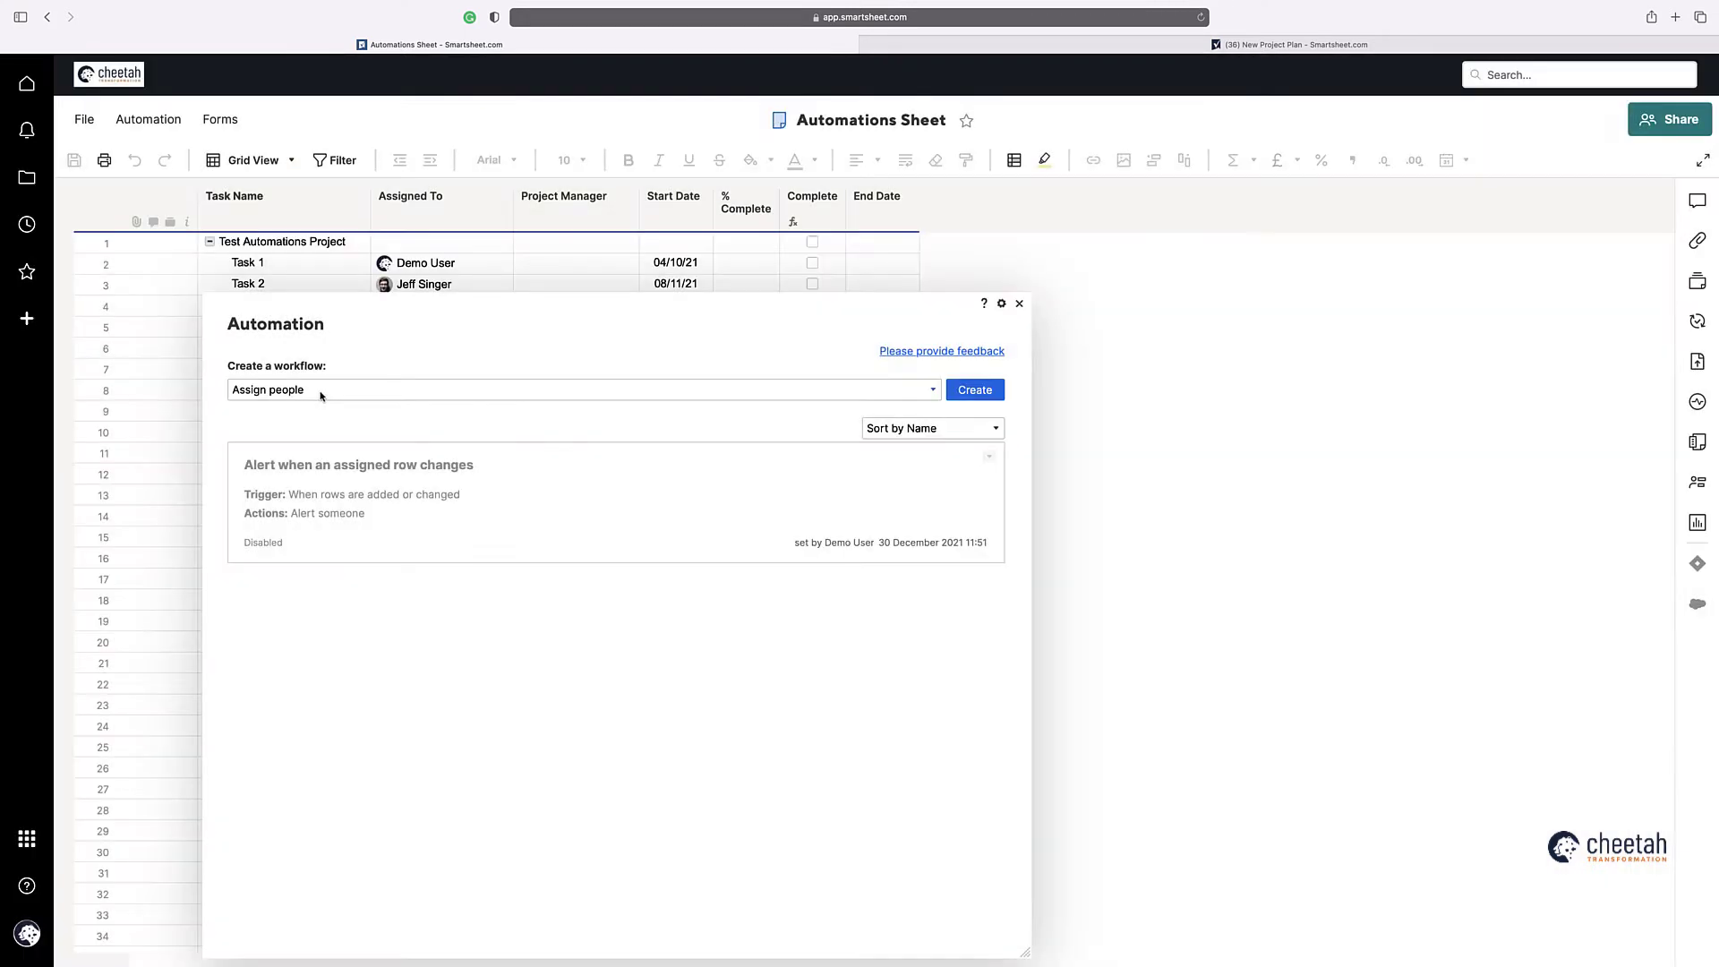
Reopen the Select a workflow preset dropdown in the Automation panel.
click(321, 393)
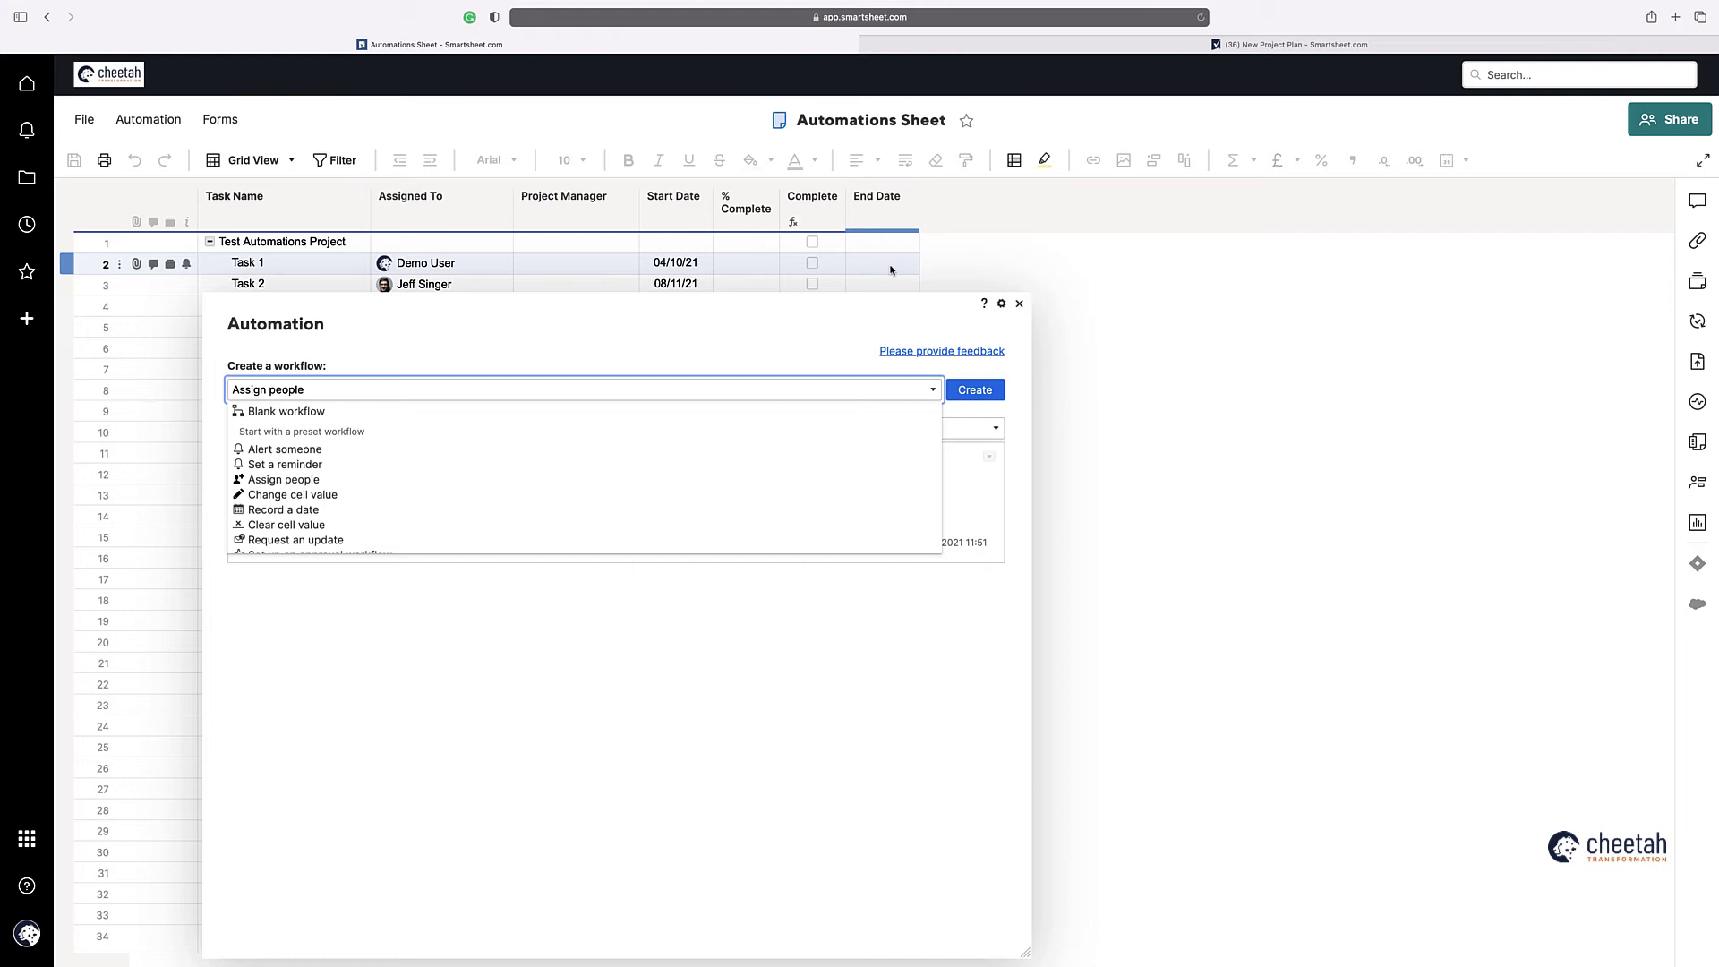
scroll(470, 464, down, 3)
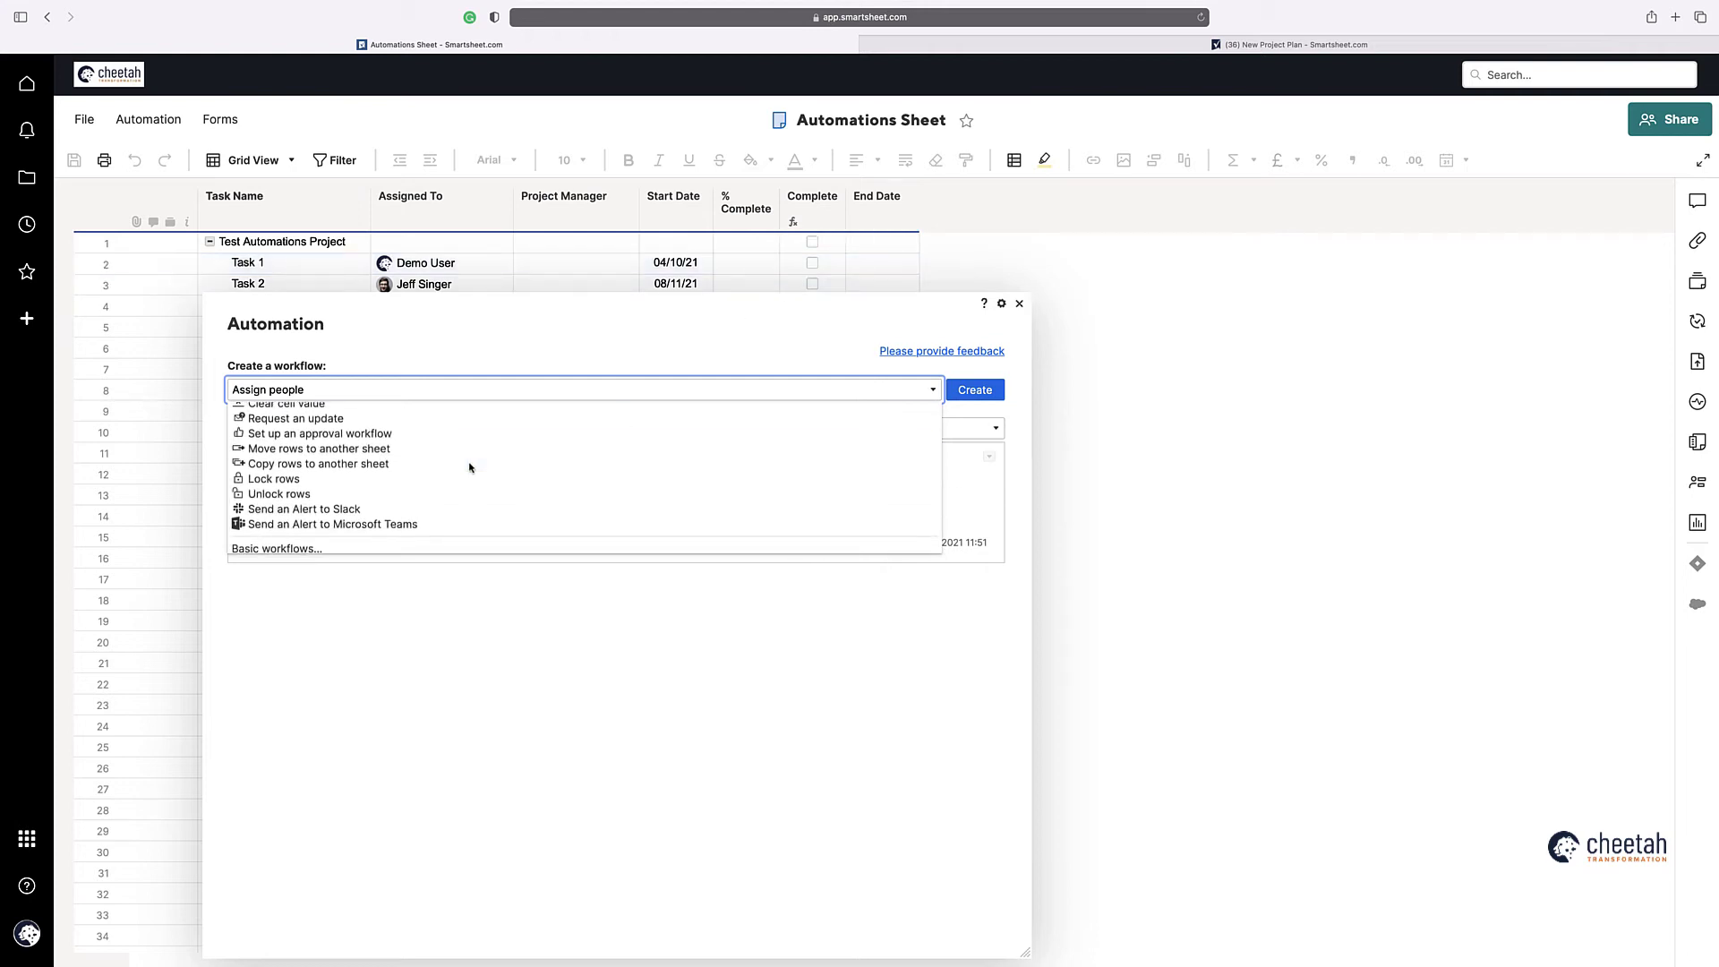